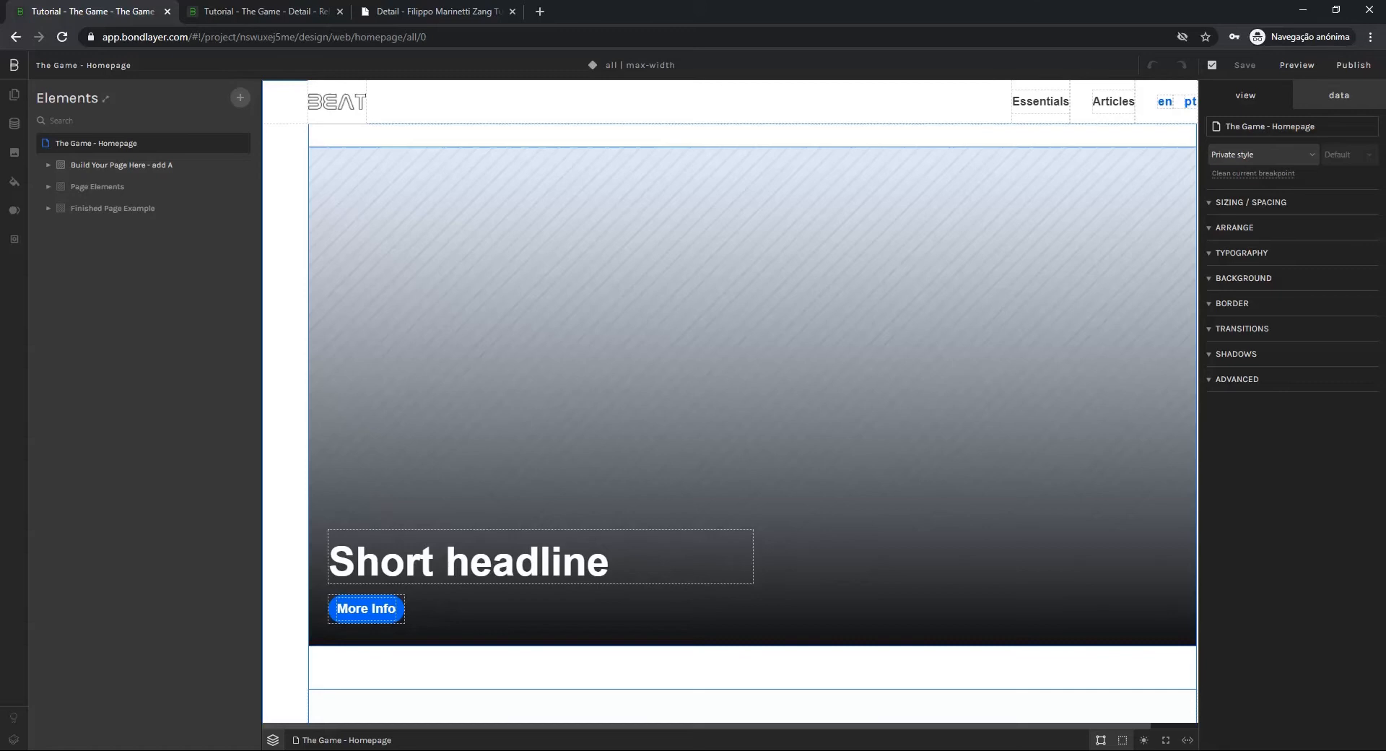
Look over the homepage layout from the hero slider through the Essentials grid to the footer
{"action": "scroll", "coordinate": [866, 211], "scroll_direction": "down", "scroll_amount": 8}
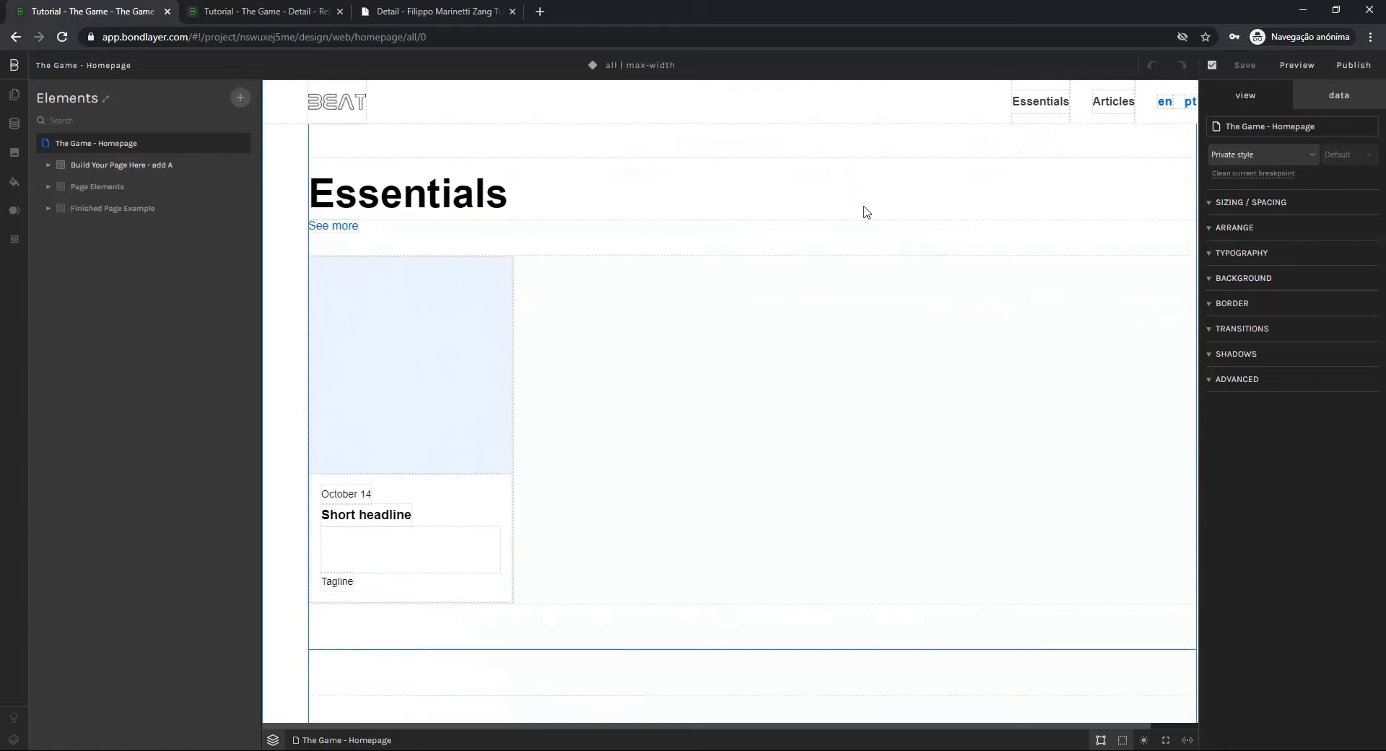
{"action": "scroll", "coordinate": [866, 212], "scroll_direction": "down", "scroll_amount": 2}
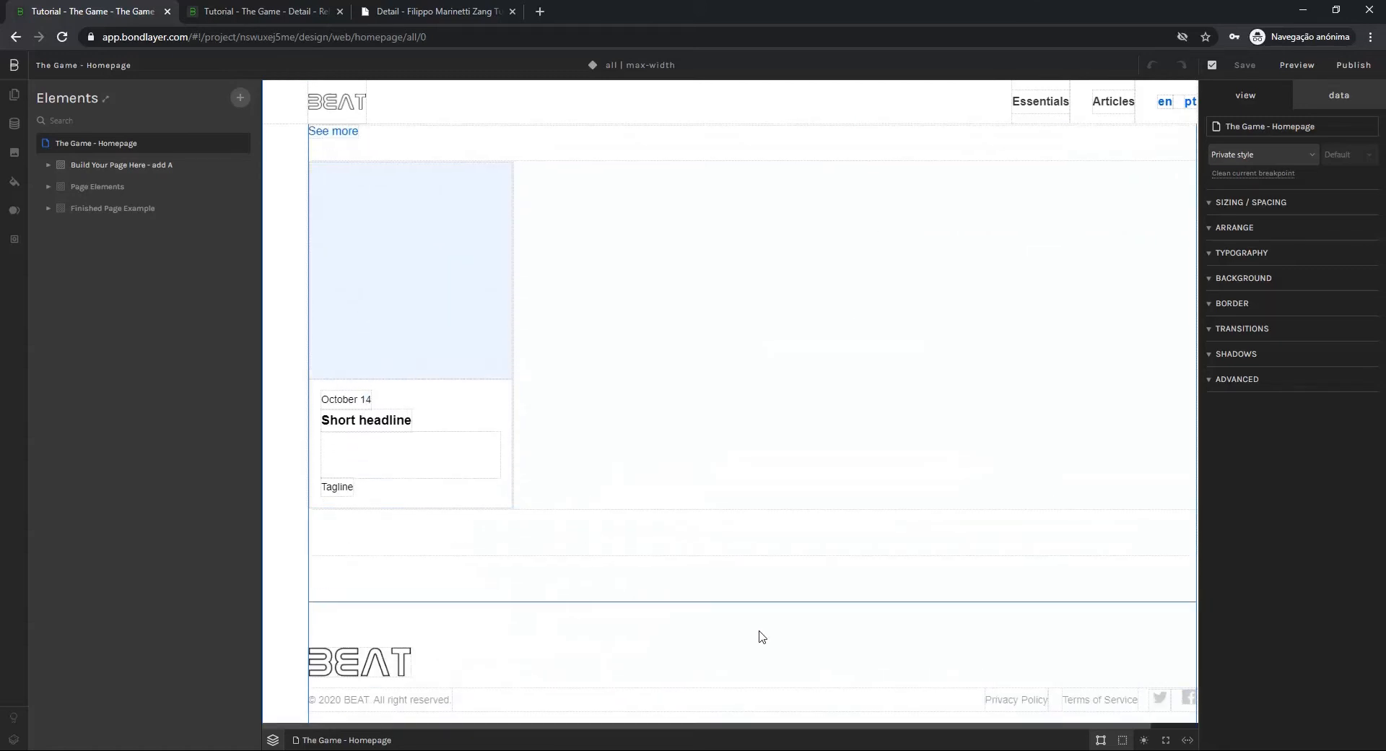
{"action": "scroll", "coordinate": [761, 635], "scroll_direction": "up", "scroll_amount": 3}
{"action": "scroll", "coordinate": [758, 564], "scroll_direction": "up", "scroll_amount": 6}
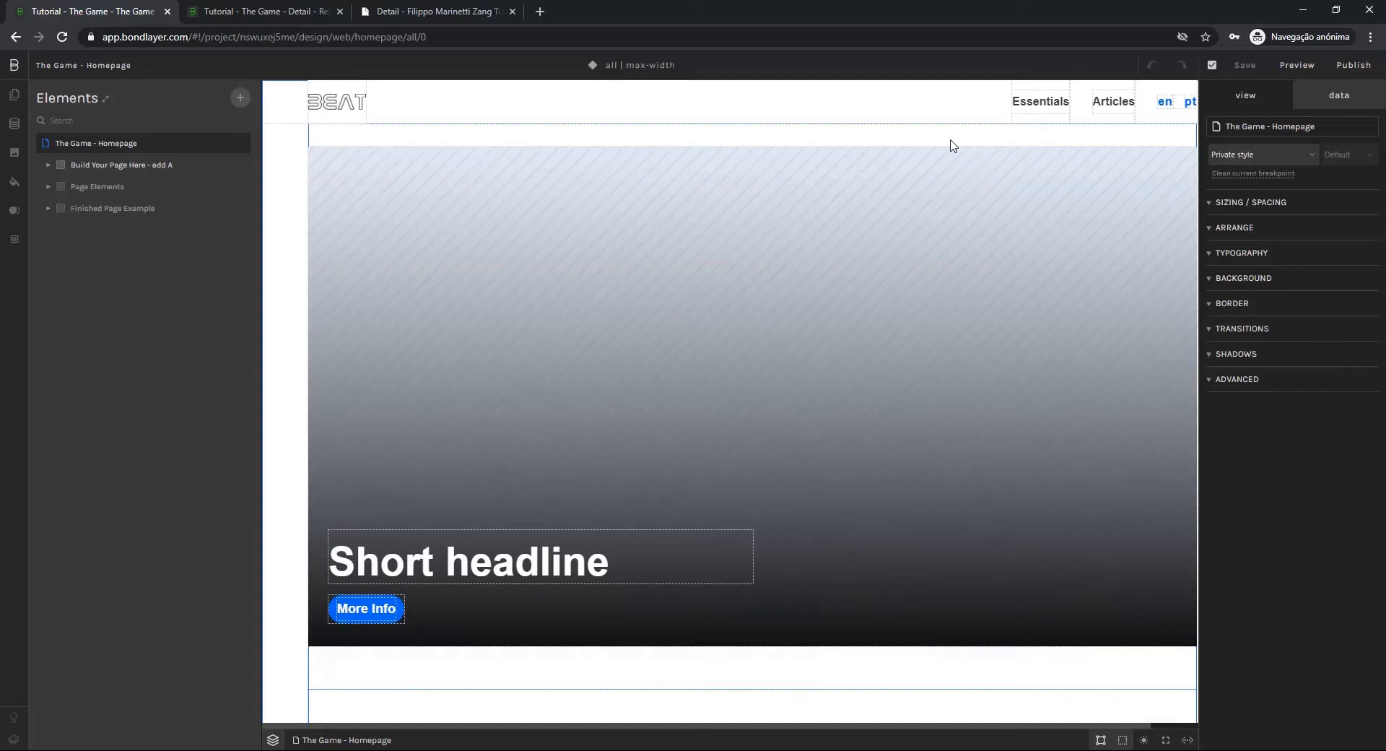
Switch to the content editor tab and examine the fields of the open Music for 18 Musicians release entry
{"action": "left_click", "coordinate": [231, 15]}
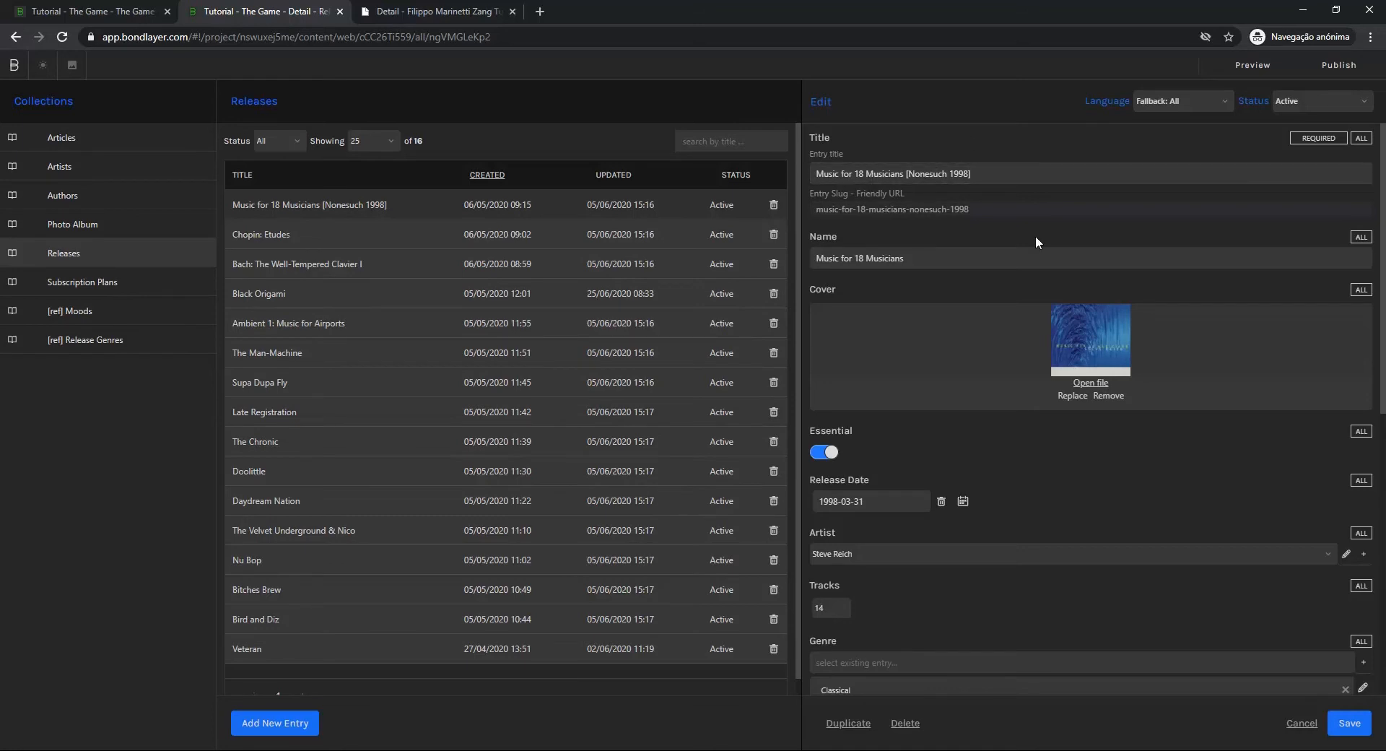
{"action": "scroll", "coordinate": [929, 387], "scroll_direction": "down", "scroll_amount": 5}
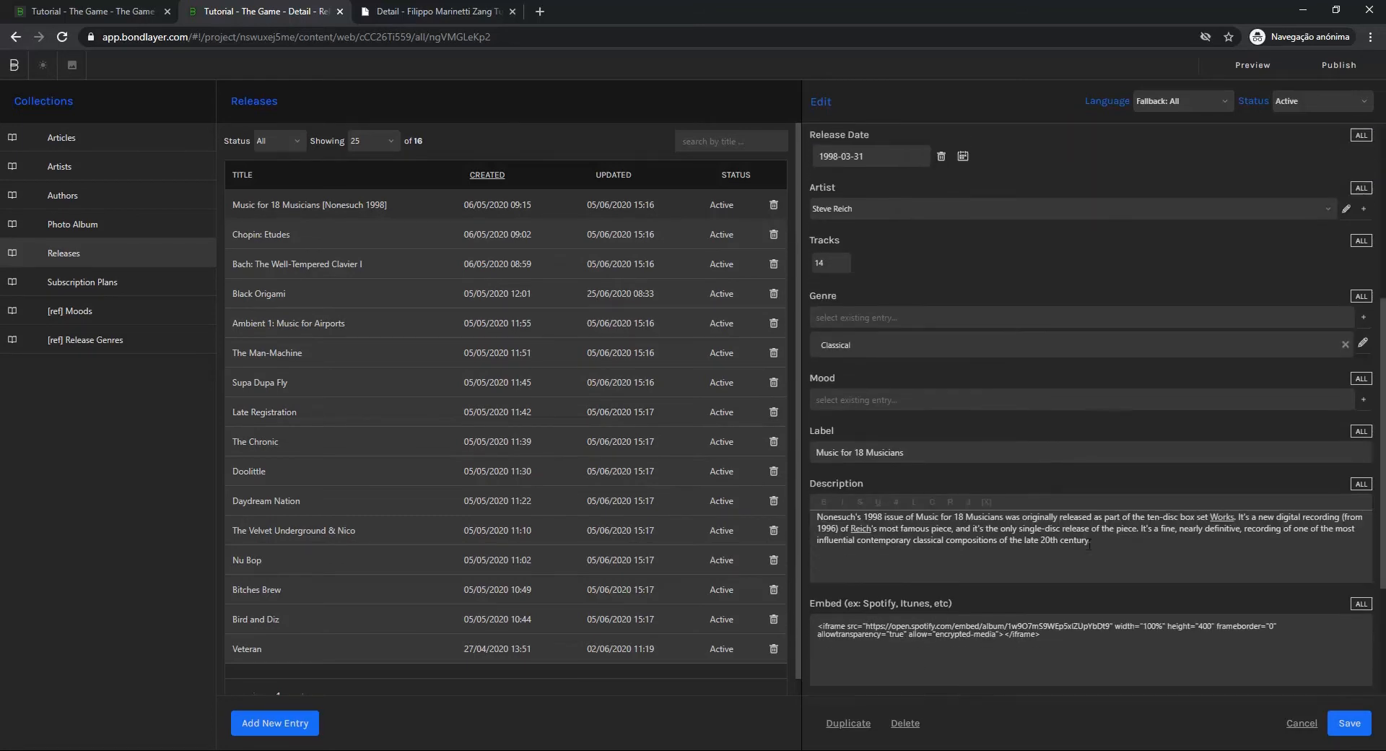
{"action": "scroll", "coordinate": [936, 570], "scroll_direction": "up", "scroll_amount": 5}
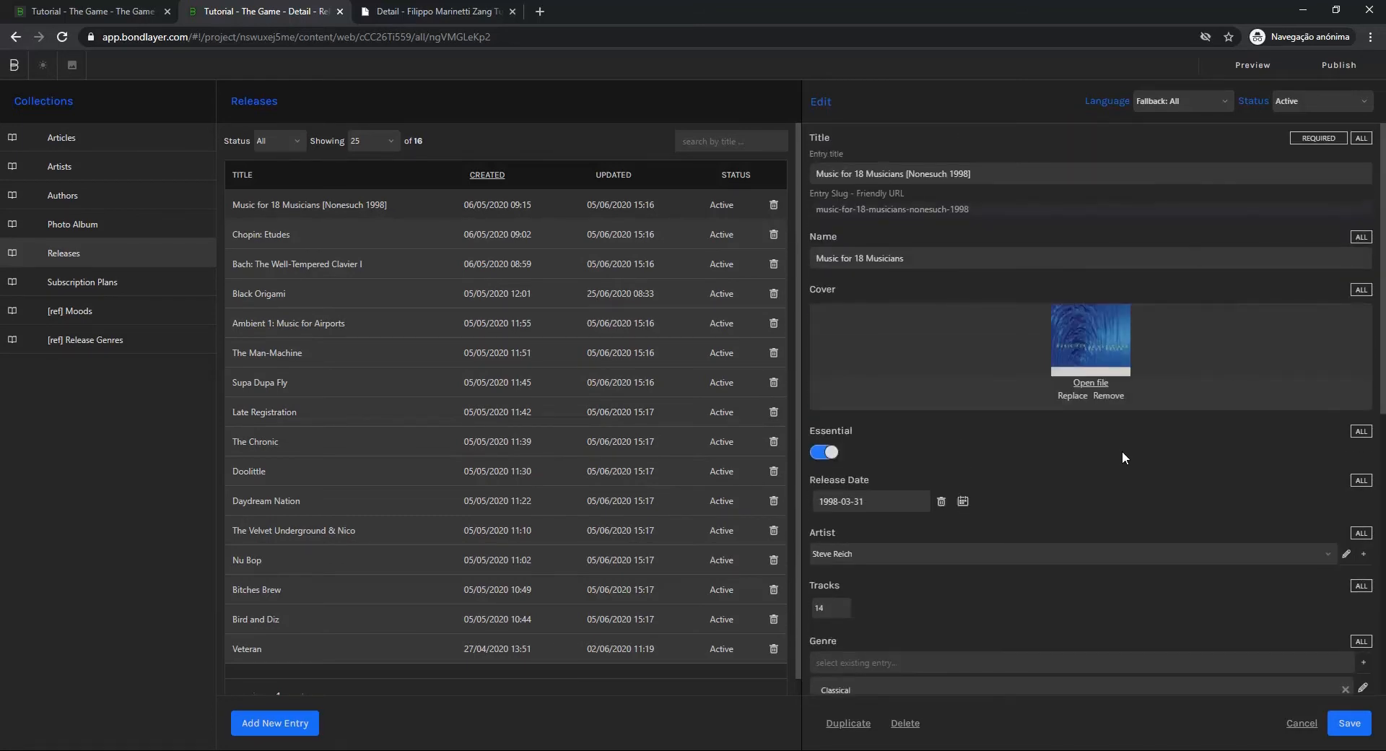
Open the "Alex Ross The Rest Is Noise" entry in the Articles collection and examine its title, image and description fields
{"action": "left_click", "coordinate": [111, 142]}
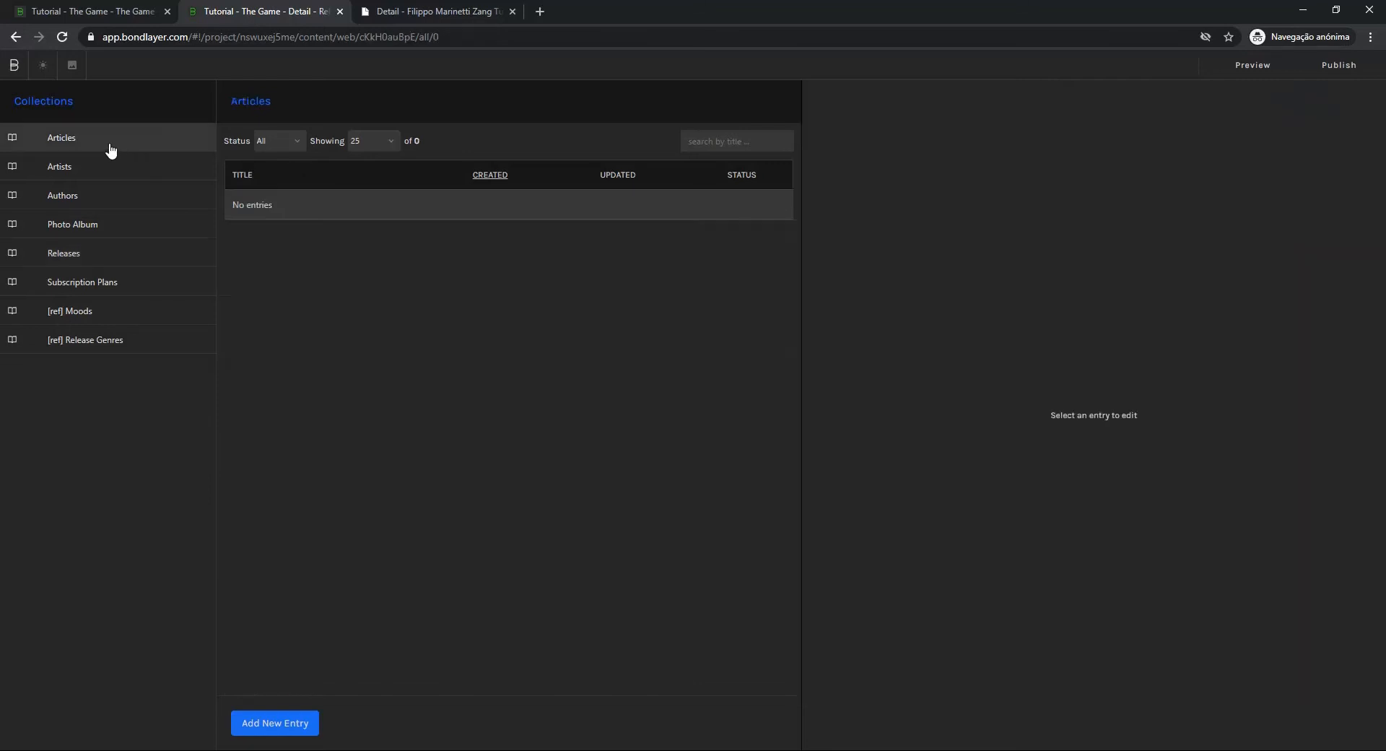
{"action": "left_click", "coordinate": [421, 246]}
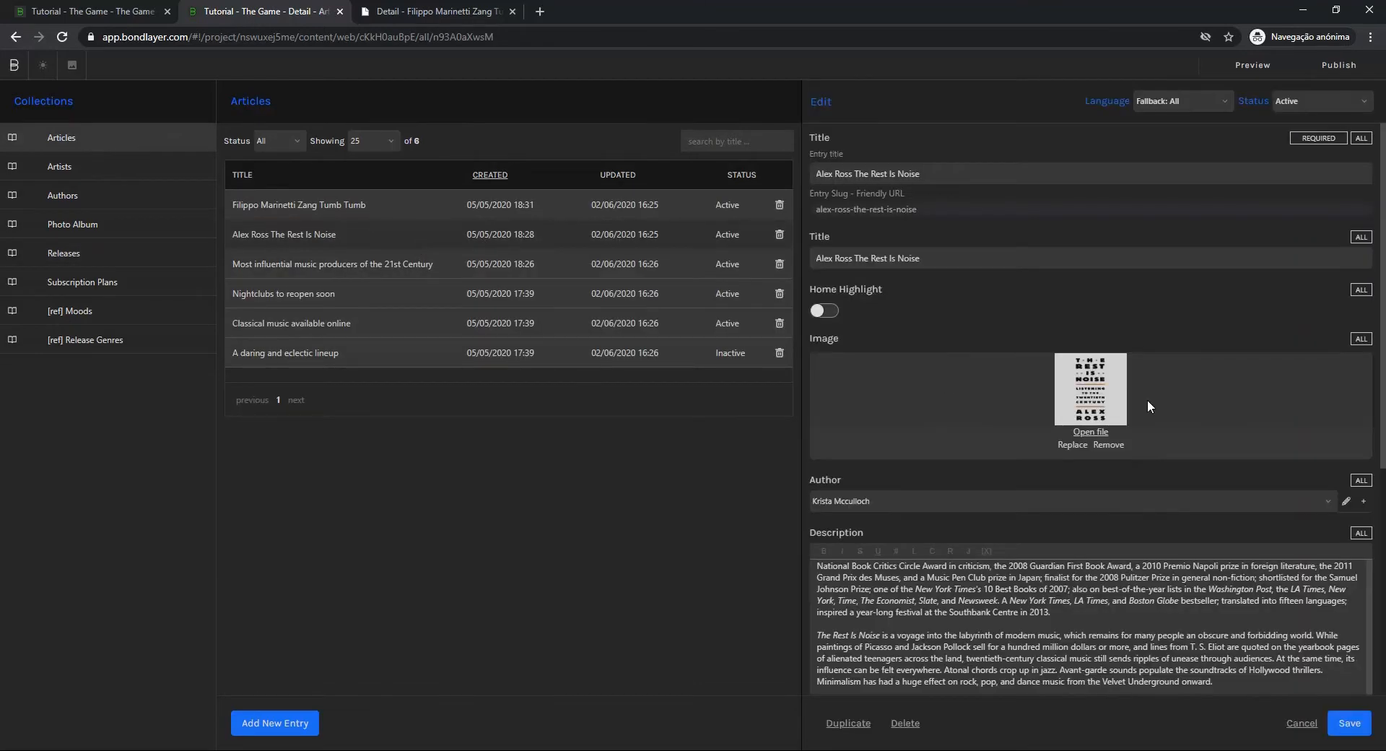
{"action": "scroll", "coordinate": [1146, 400], "scroll_direction": "down", "scroll_amount": 4}
{"action": "scroll", "coordinate": [988, 332], "scroll_direction": "up", "scroll_amount": 3}
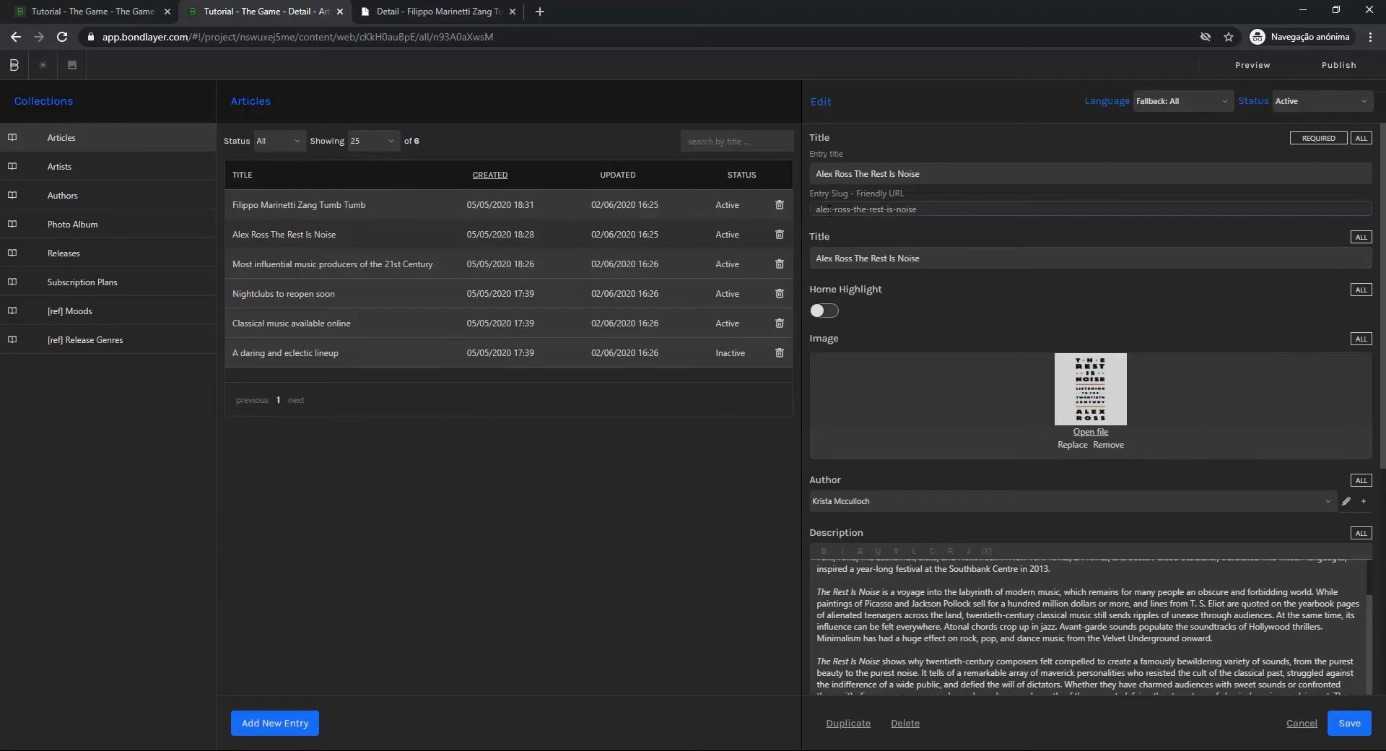
{"action": "left_click_drag", "start_coordinate": [816, 258], "coordinate": [948, 260]}
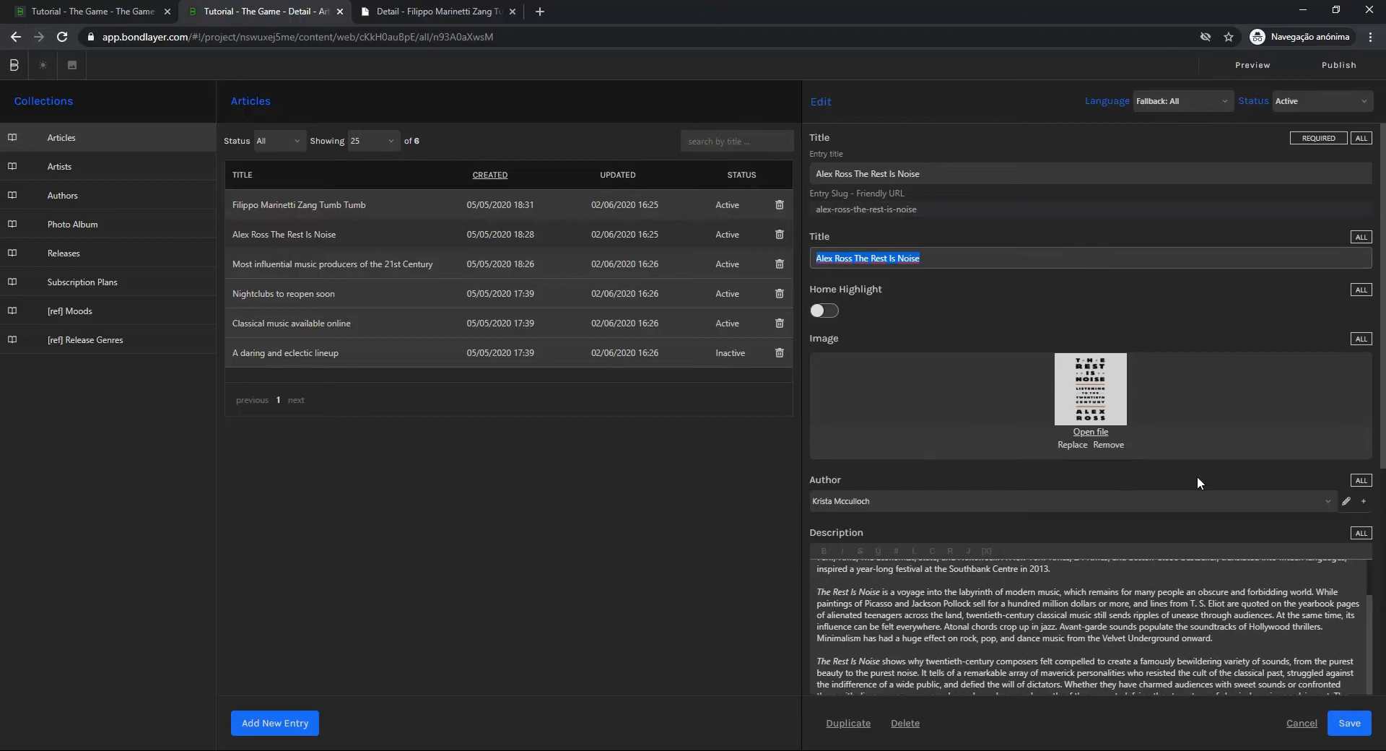
{"action": "left_click", "coordinate": [830, 232]}
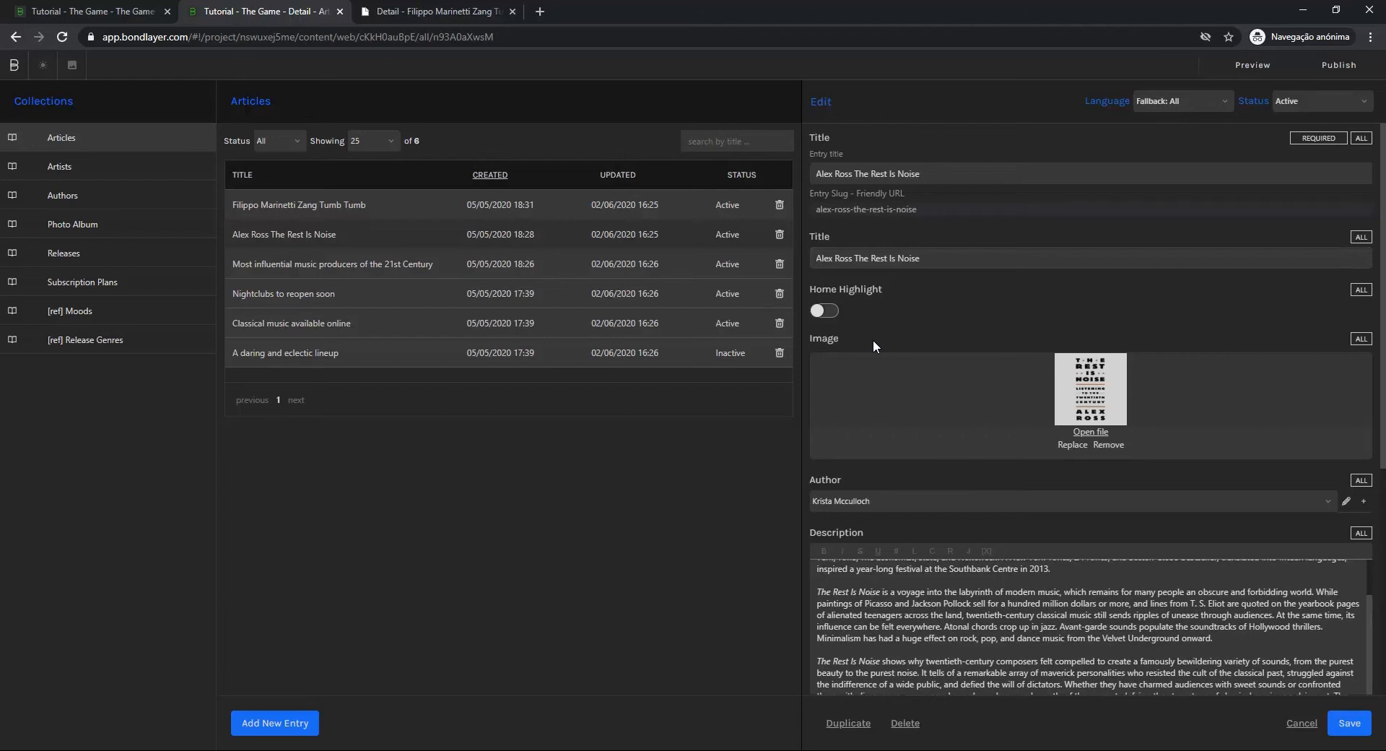
Return to the homepage design tab, enable dynamic data on the C - Slider element and connect it to the Articles collection
{"action": "left_click", "coordinate": [75, 13]}
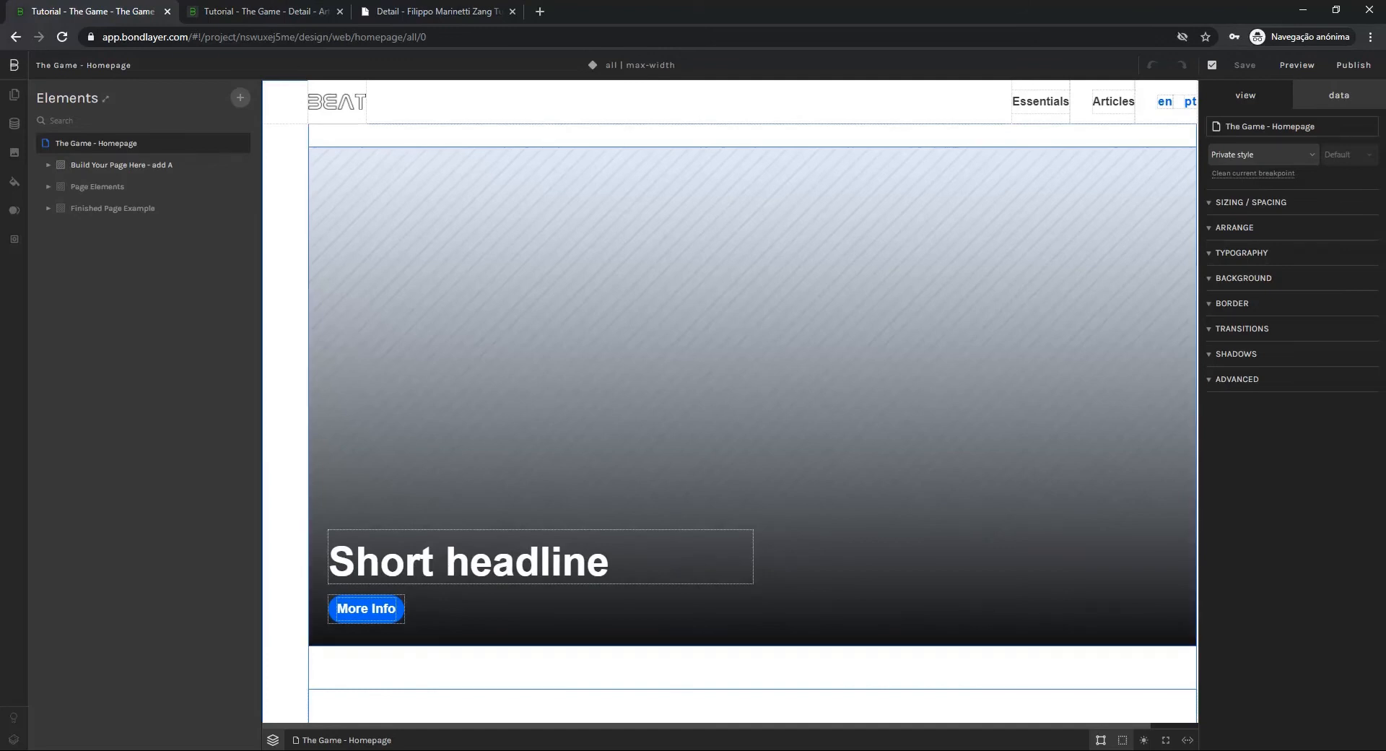
{"action": "left_click", "coordinate": [752, 396]}
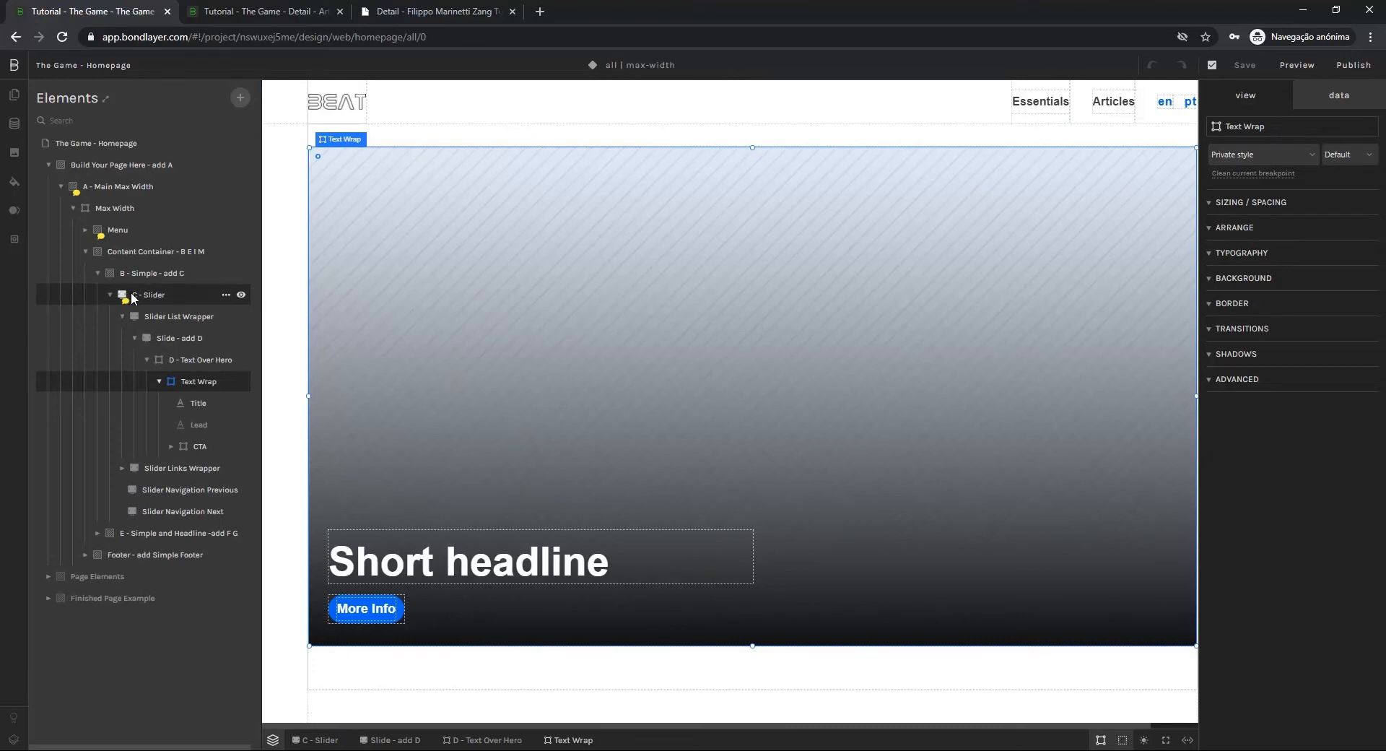
{"action": "left_click", "coordinate": [133, 296]}
{"action": "left_click", "coordinate": [1359, 96]}
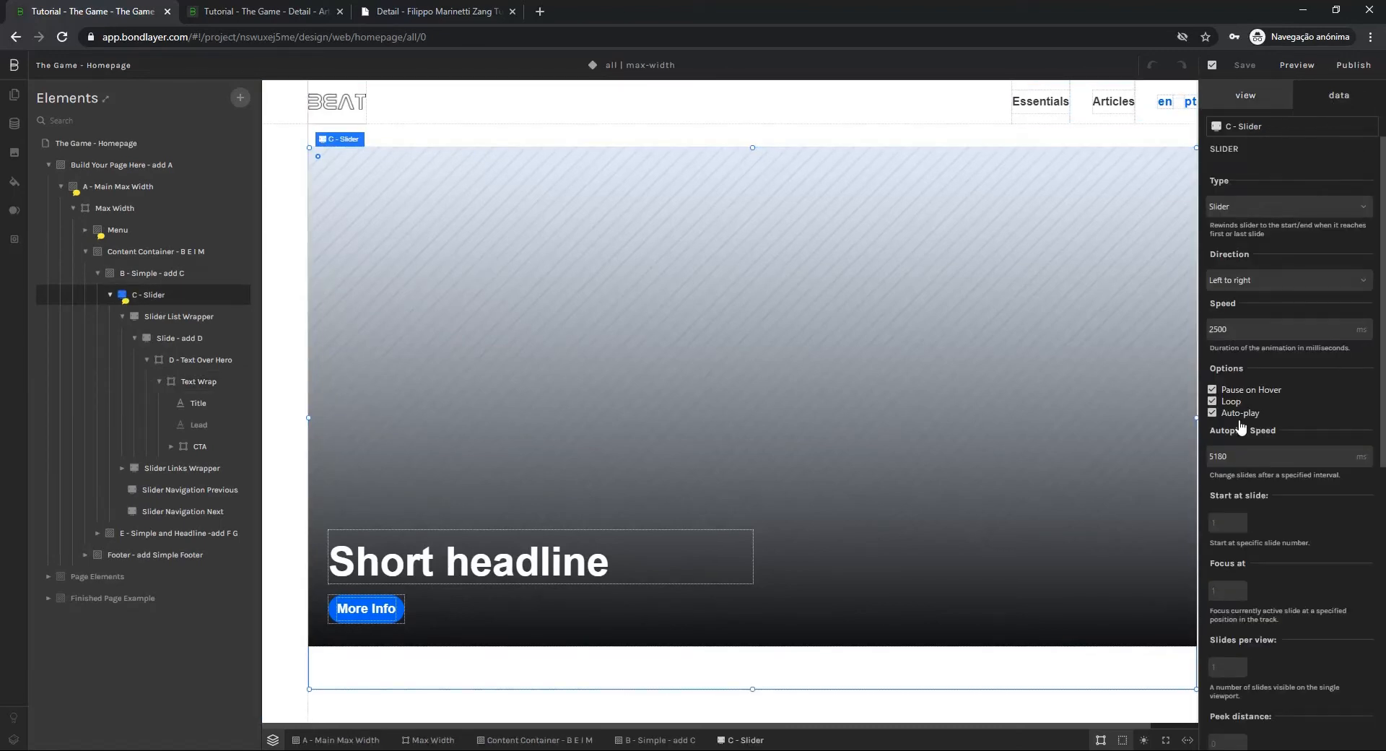
{"action": "scroll", "coordinate": [1271, 569], "scroll_direction": "down", "scroll_amount": 5}
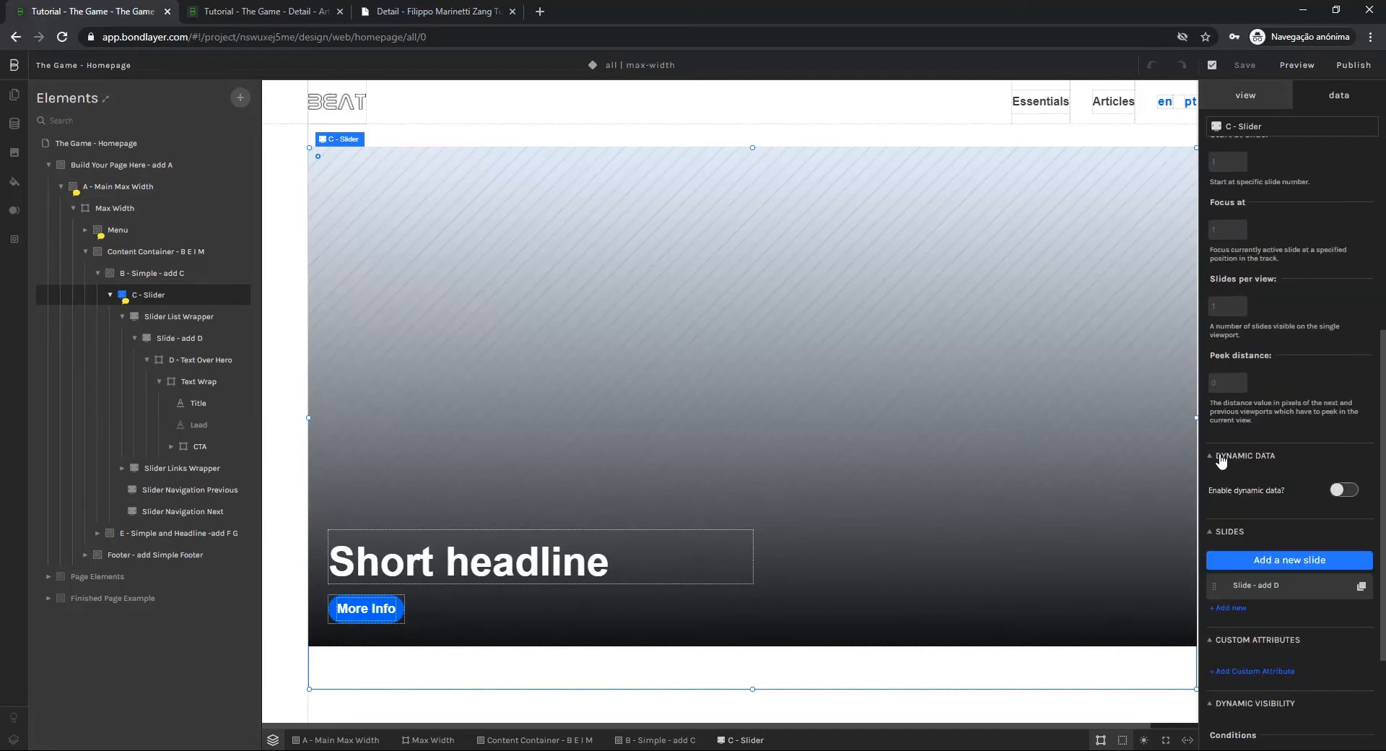
{"action": "left_click", "coordinate": [1339, 492]}
{"action": "scroll", "coordinate": [1307, 509], "scroll_direction": "down", "scroll_amount": 1}
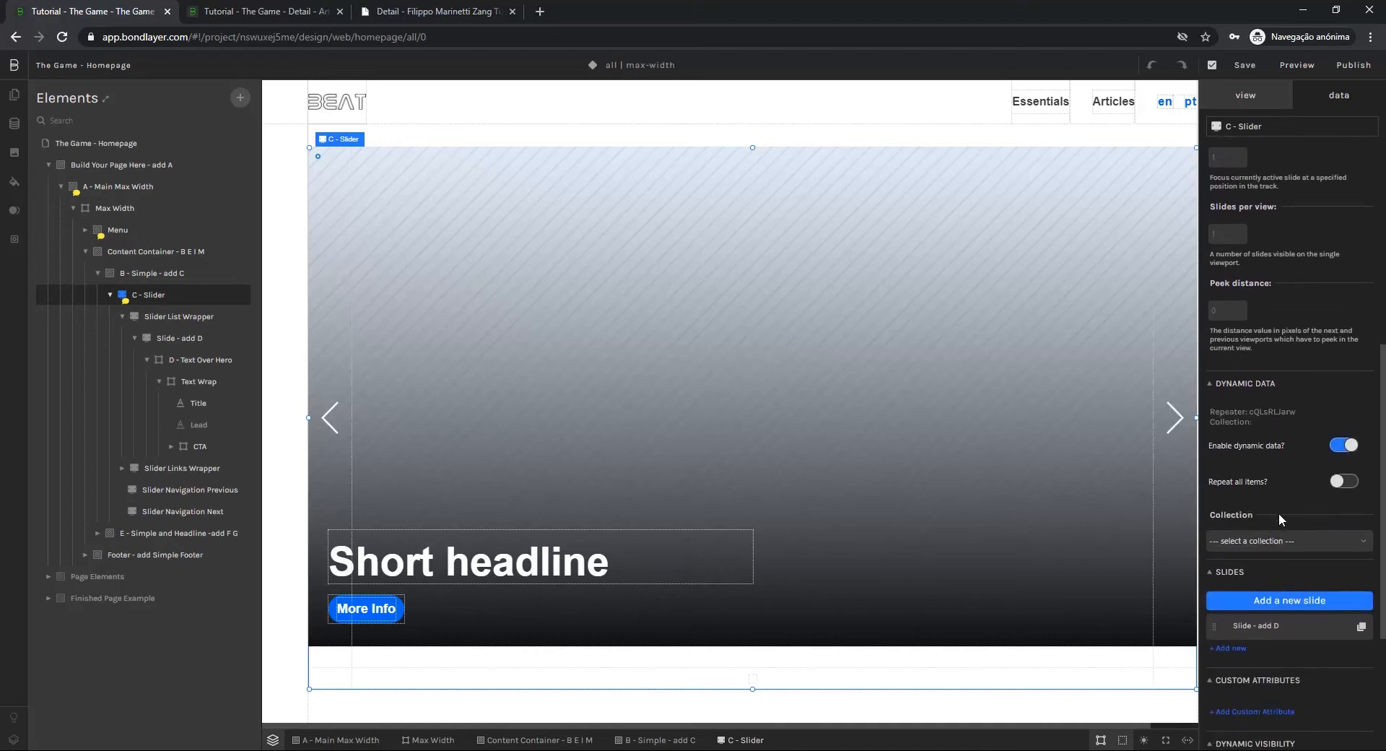
{"action": "left_click", "coordinate": [1273, 541]}
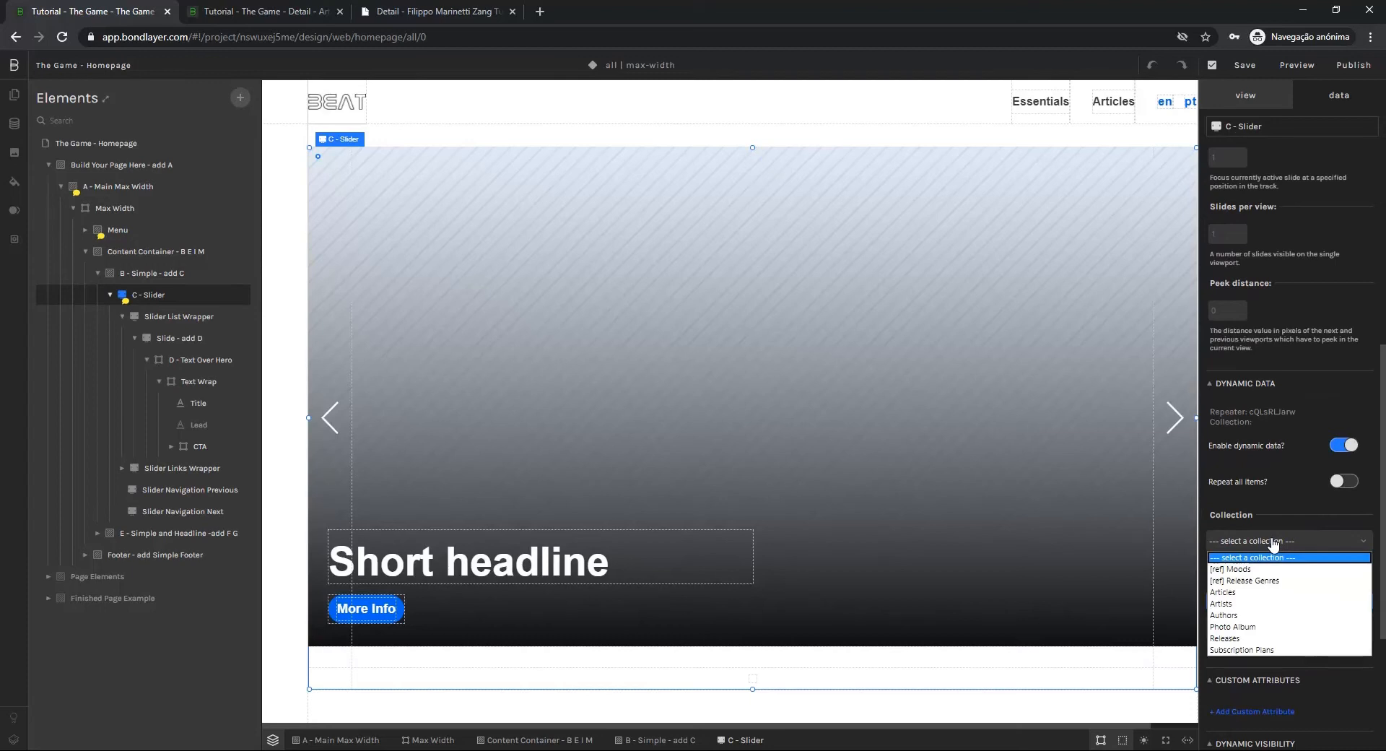
{"action": "left_click", "coordinate": [1232, 592]}
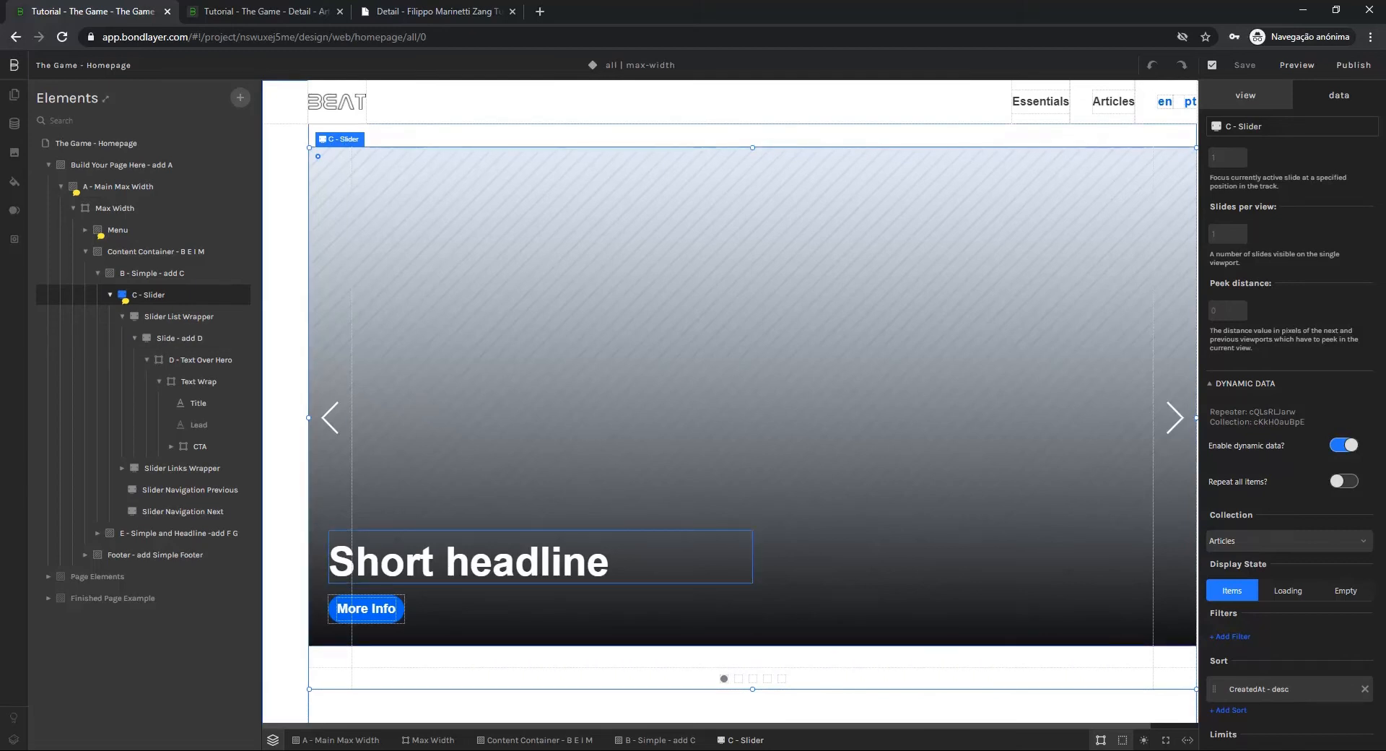
Bind the slide headline's text to the Articles Title (text) field that is listed after Slug
{"action": "left_click", "coordinate": [469, 561]}
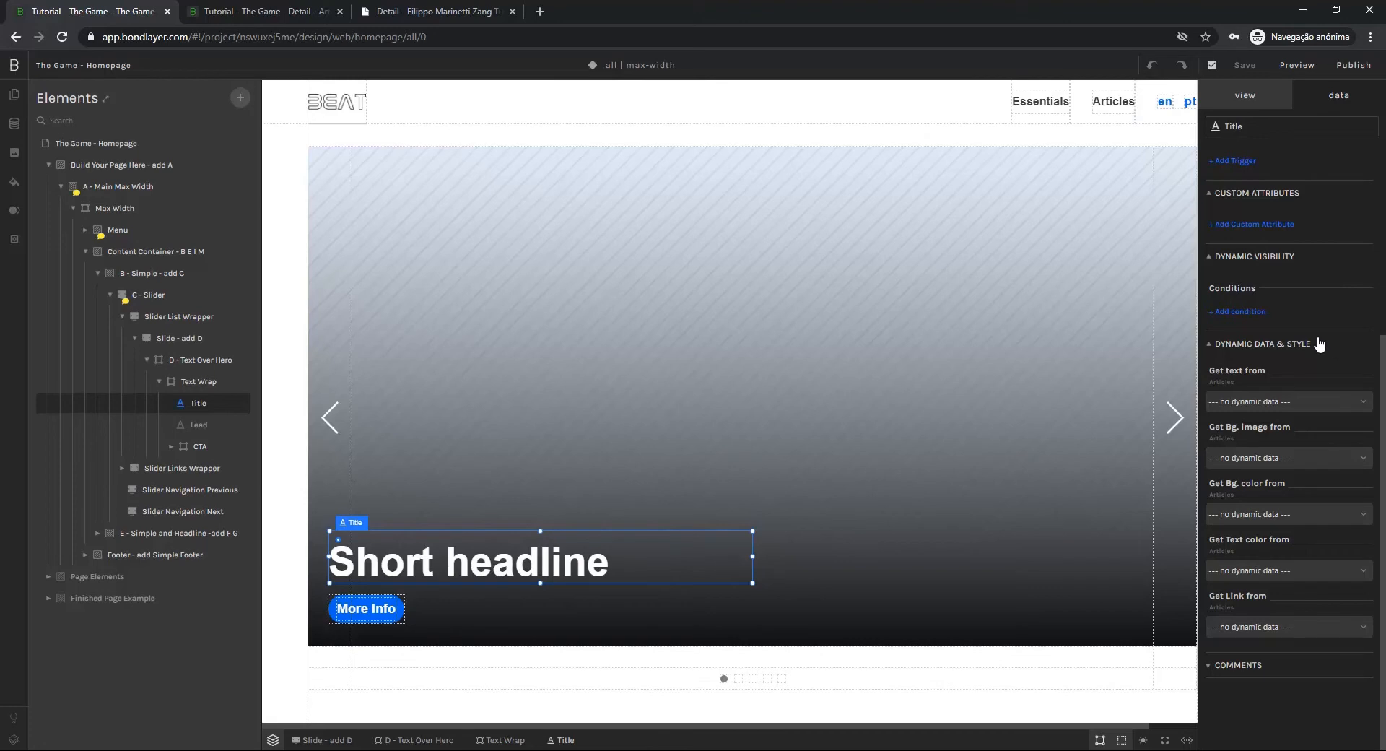
{"action": "left_click", "coordinate": [1237, 401]}
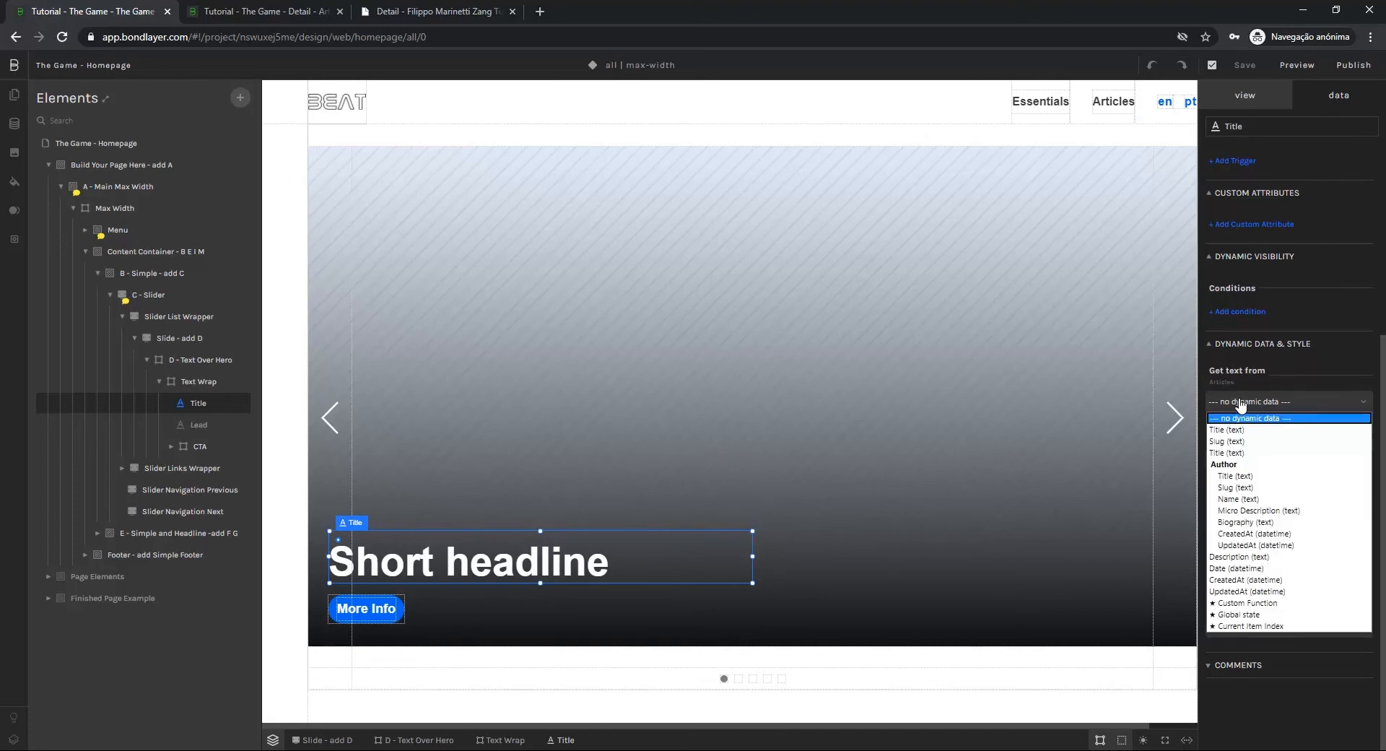
{"action": "left_click", "coordinate": [1224, 453]}
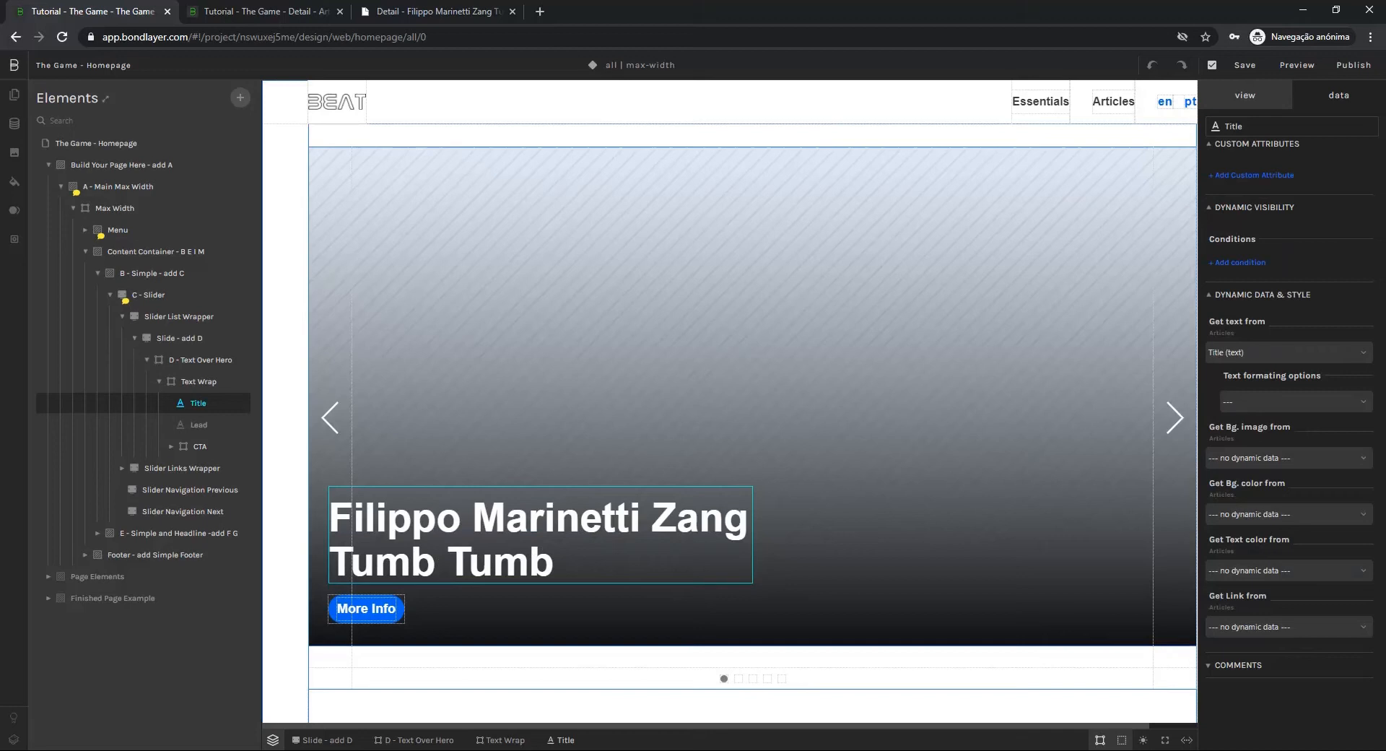
Bind the background image of the D - Text Over Hero block to the Articles Image (image) field
{"action": "left_click", "coordinate": [204, 363]}
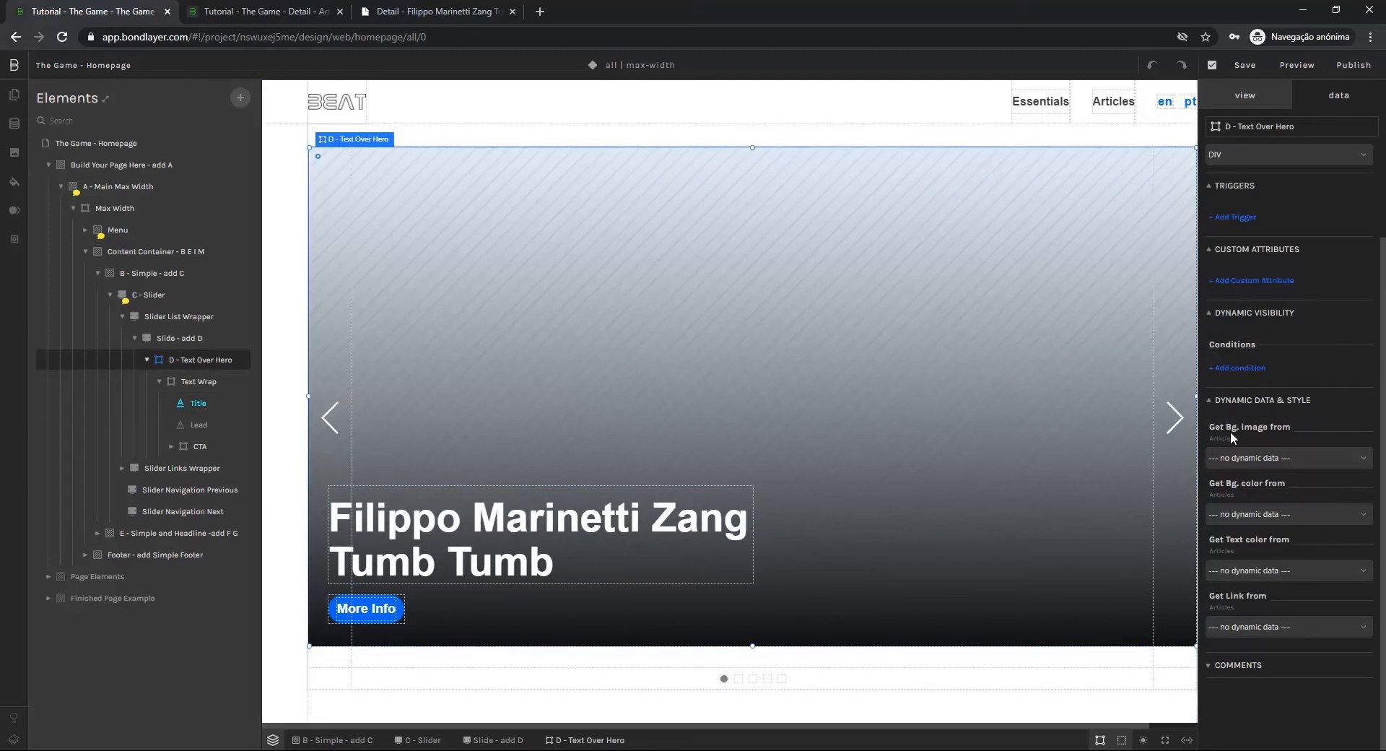
{"action": "left_click", "coordinate": [1234, 460]}
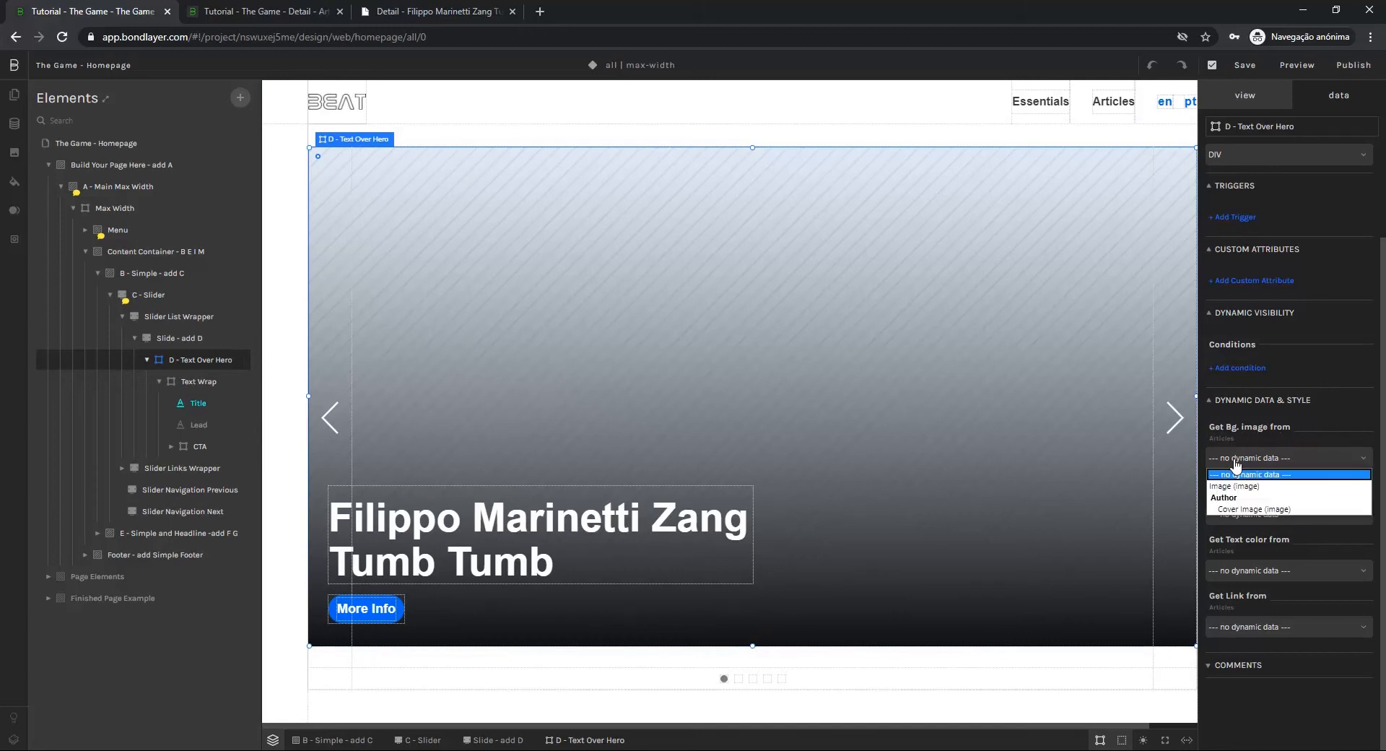
{"action": "left_click", "coordinate": [1230, 486]}
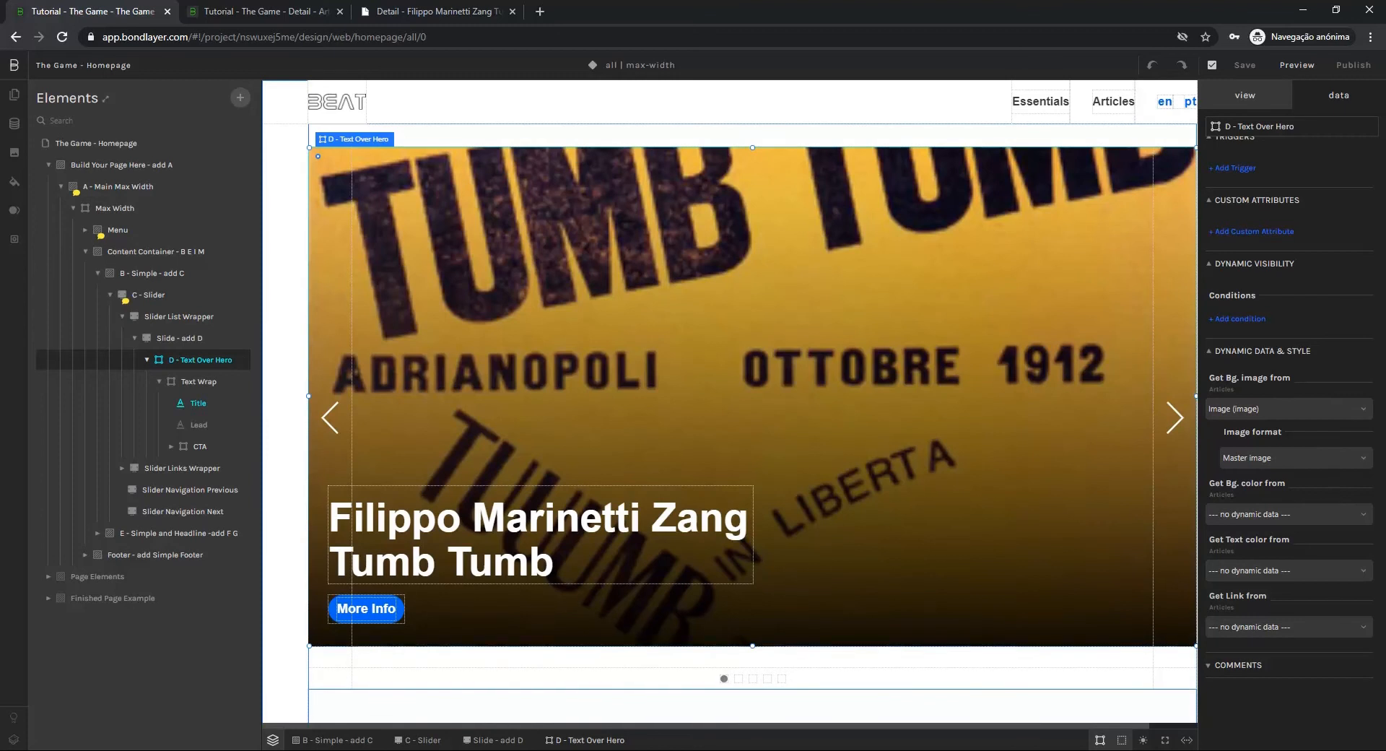
Preview the homepage, advance through the slider's article slides, and return to the editor
{"action": "left_click", "coordinate": [1296, 65]}
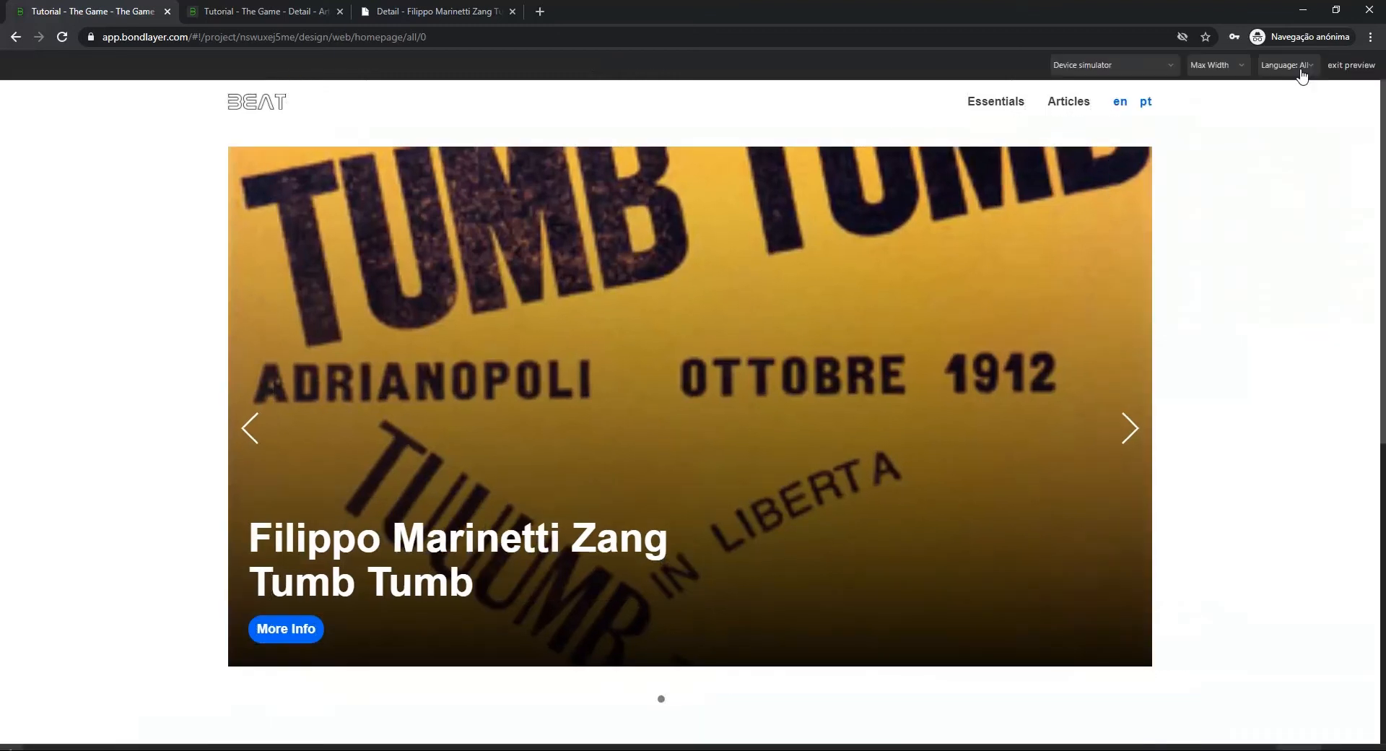
{"action": "left_click", "coordinate": [1131, 432]}
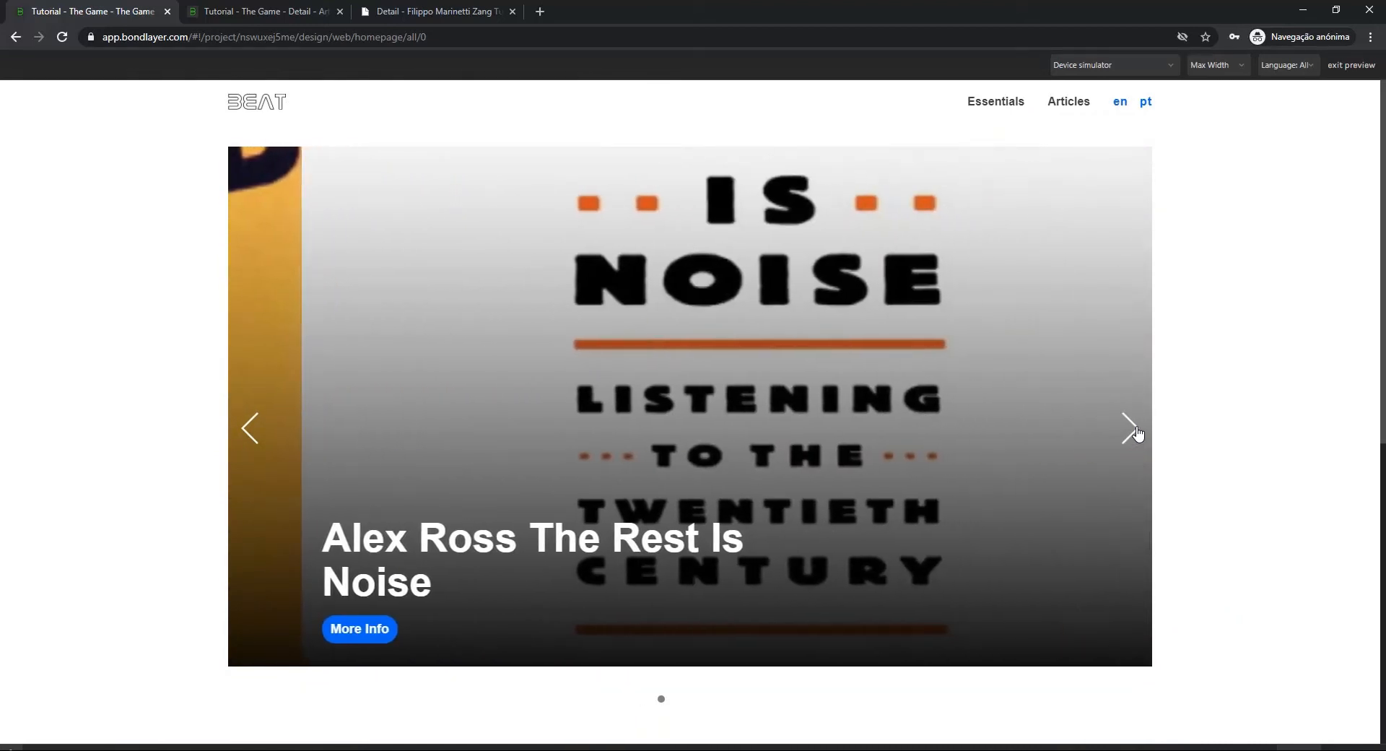
{"action": "left_click", "coordinate": [1131, 432]}
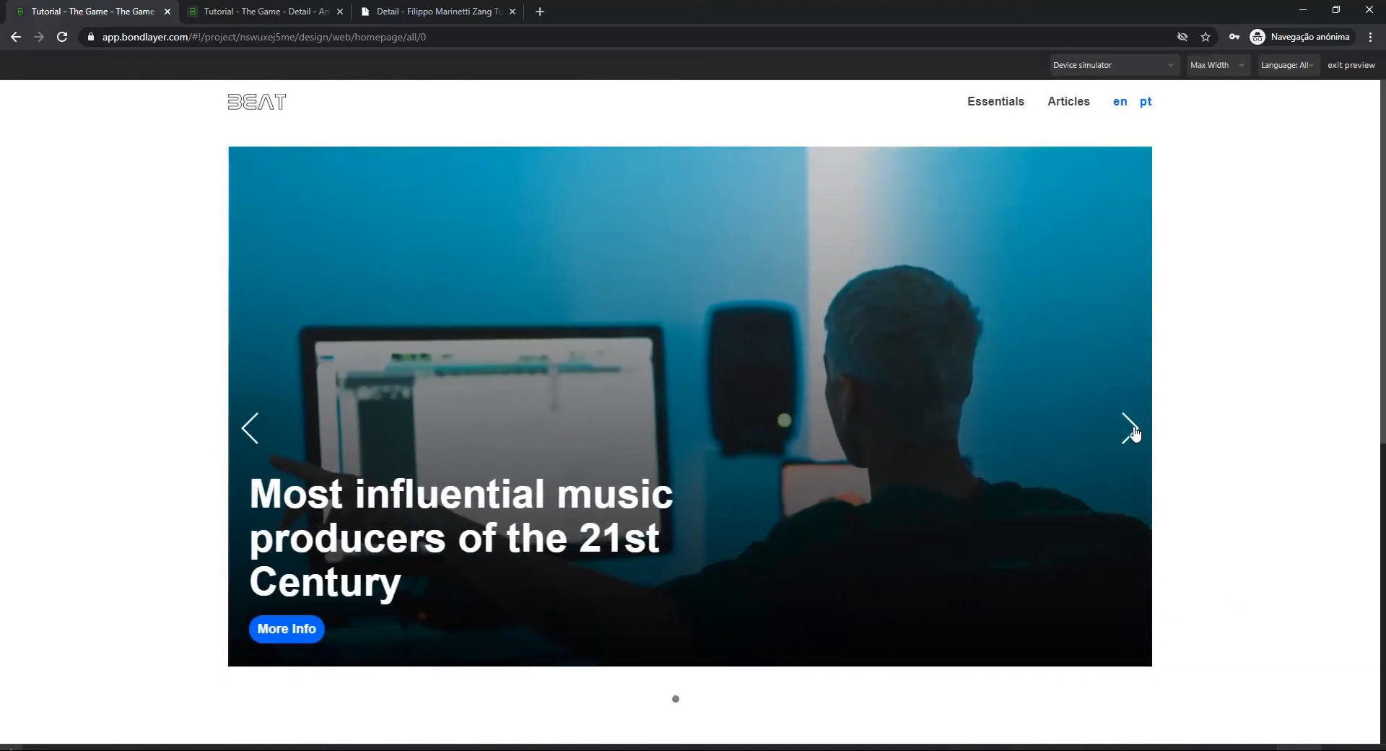
{"action": "left_click", "coordinate": [1131, 431]}
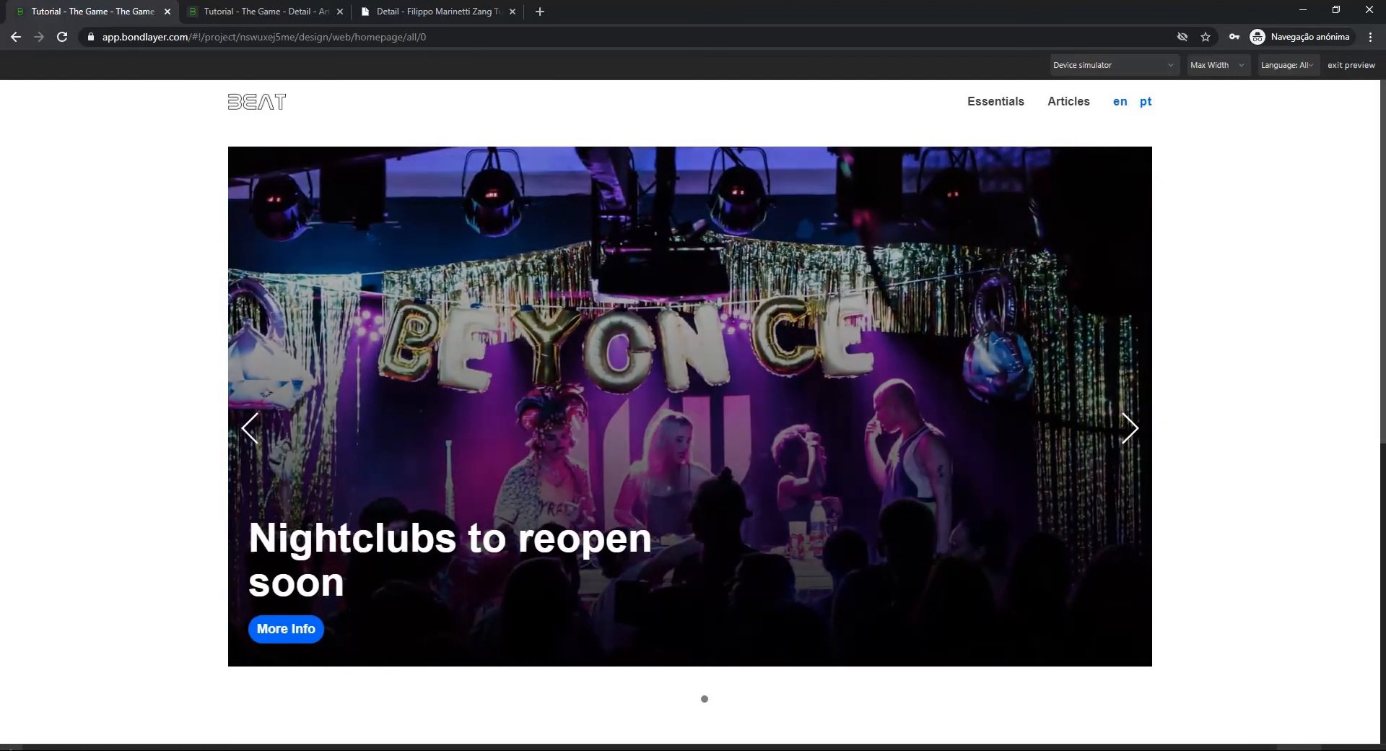
{"action": "left_click", "coordinate": [1360, 65]}
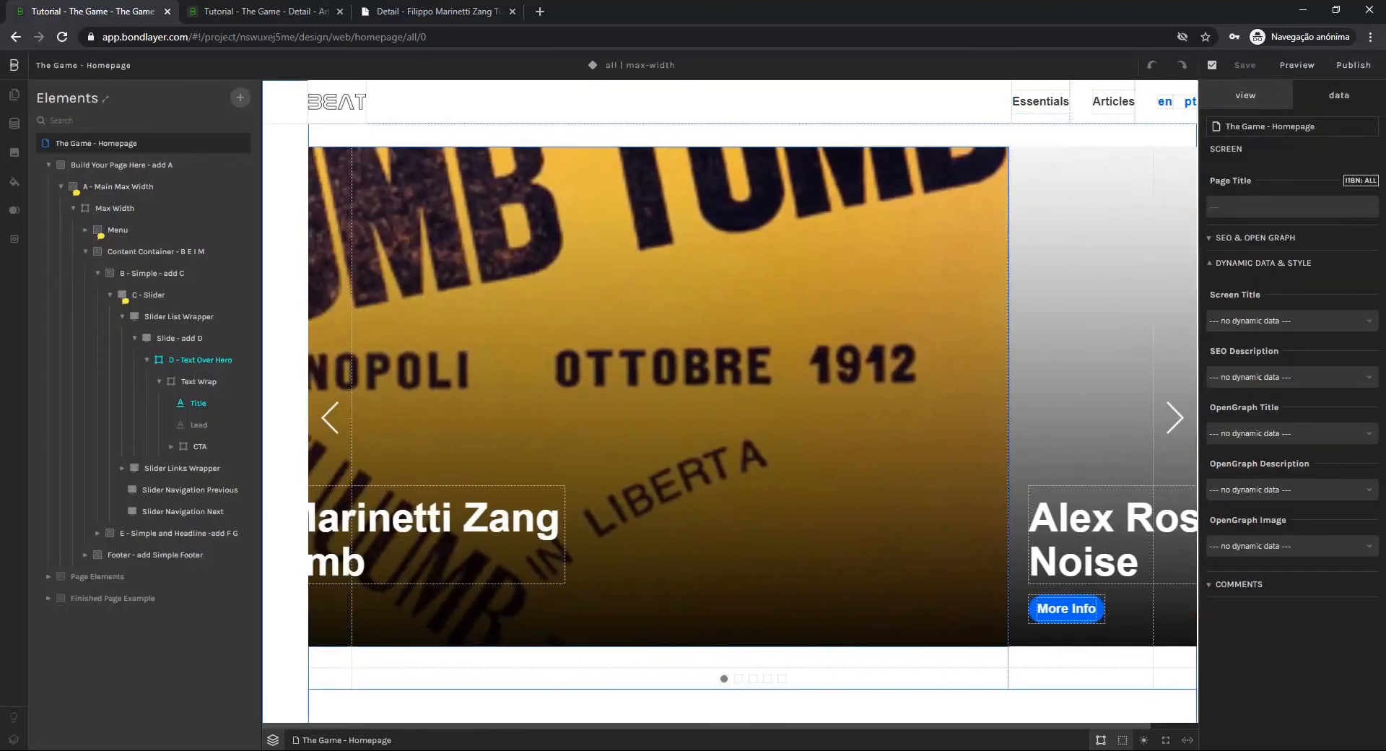
Enable dynamic data on the G - Grid element in the Essentials section and connect it to the Releases collection
{"action": "scroll", "coordinate": [591, 278], "scroll_direction": "down", "scroll_amount": 8}
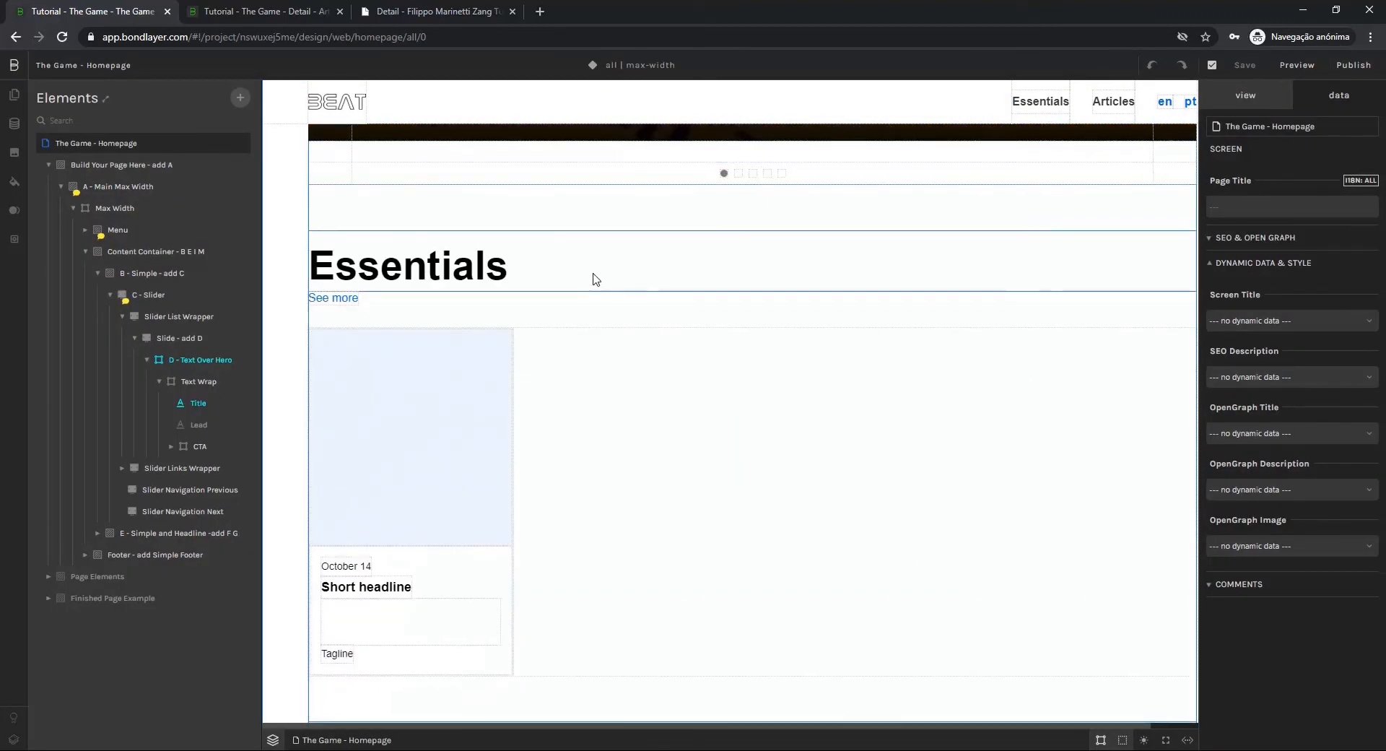
{"action": "left_click", "coordinate": [503, 348]}
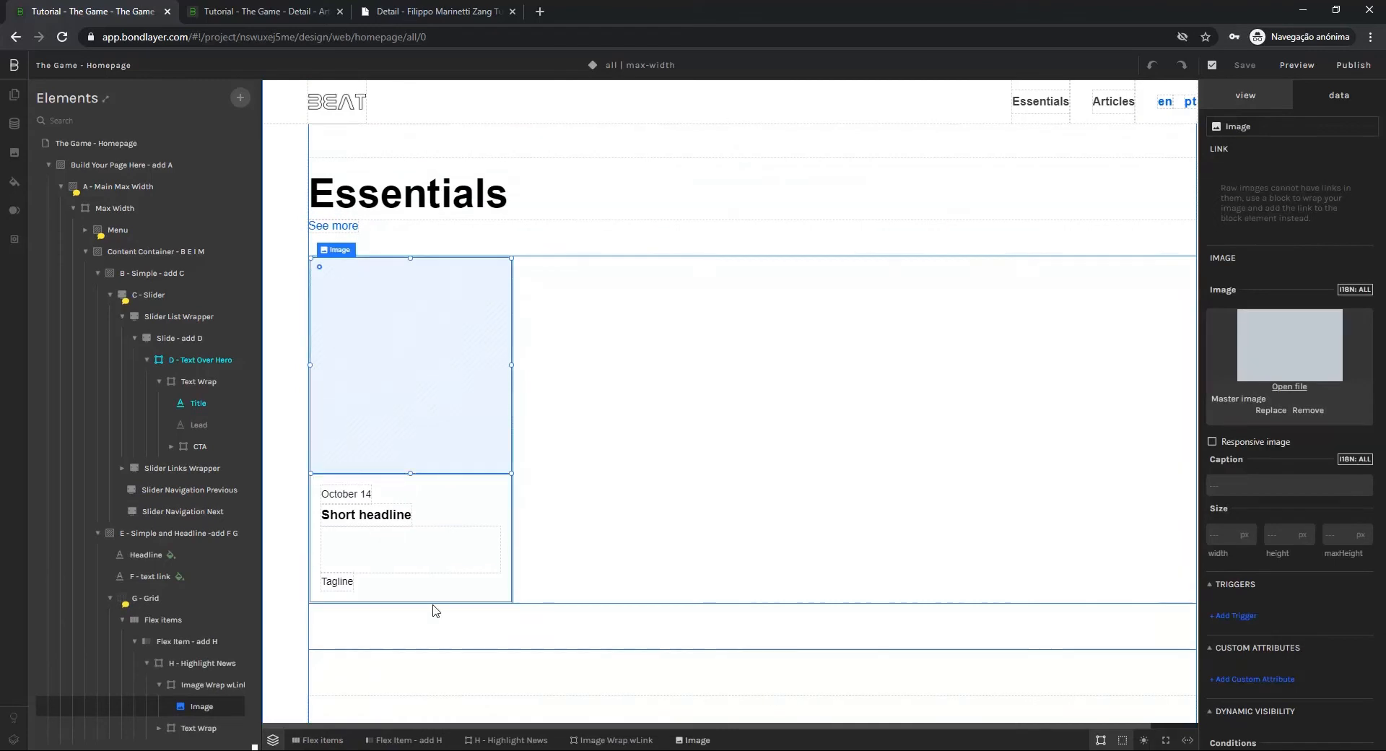
{"action": "left_click", "coordinate": [145, 597]}
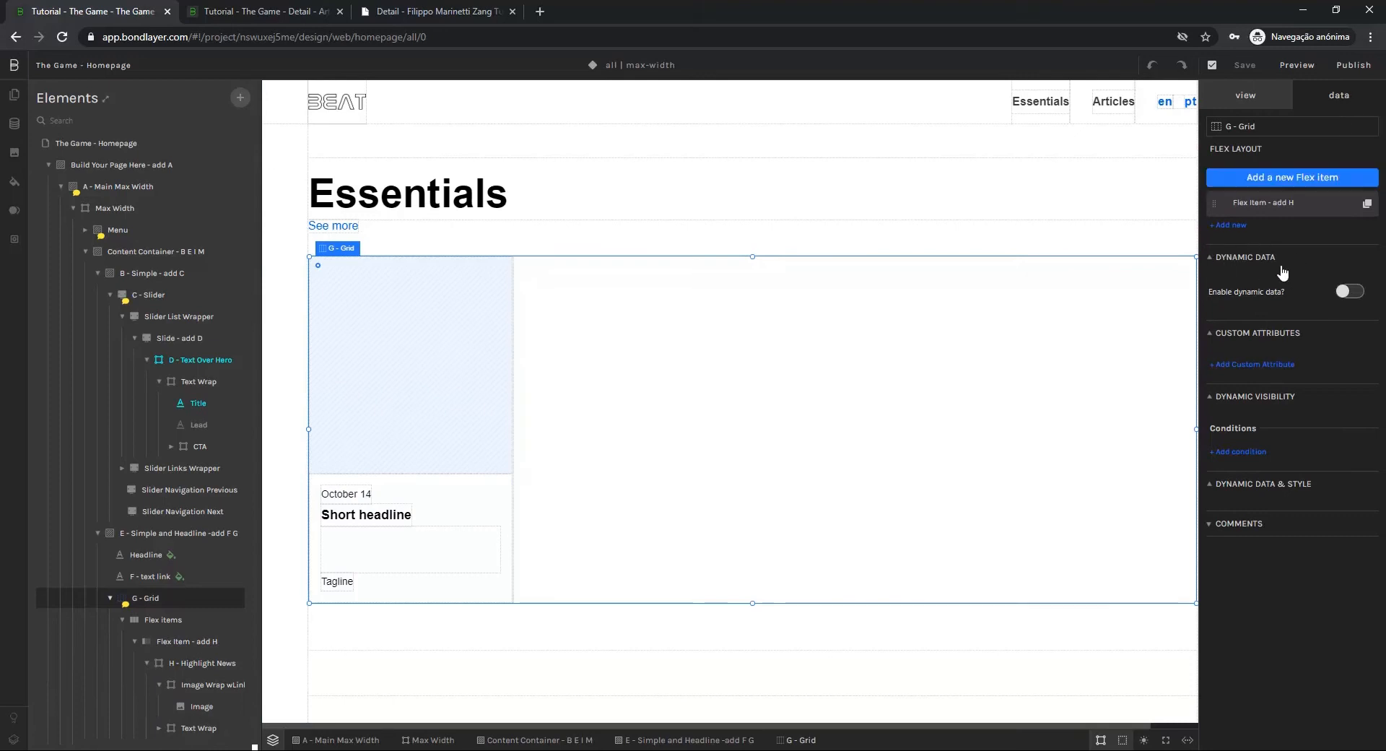
{"action": "left_click", "coordinate": [1351, 292]}
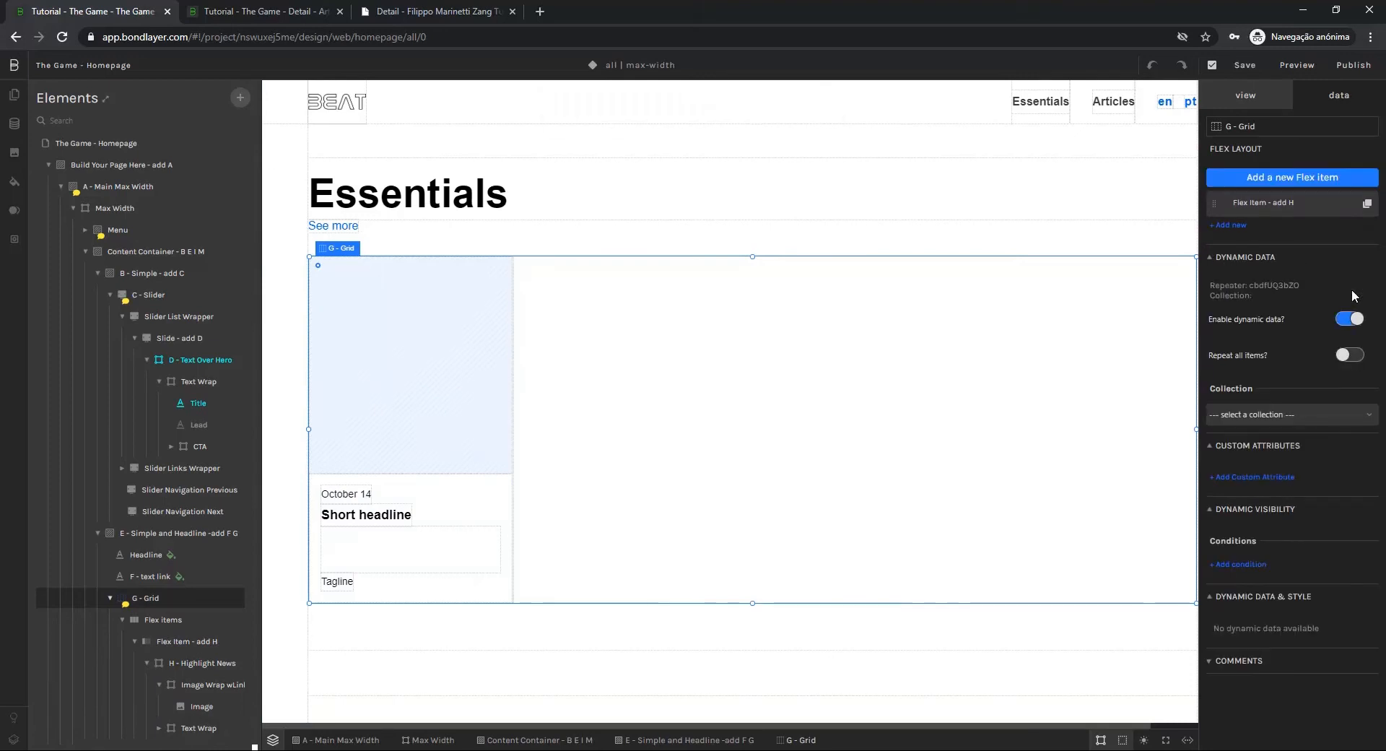
{"action": "left_click", "coordinate": [1255, 417]}
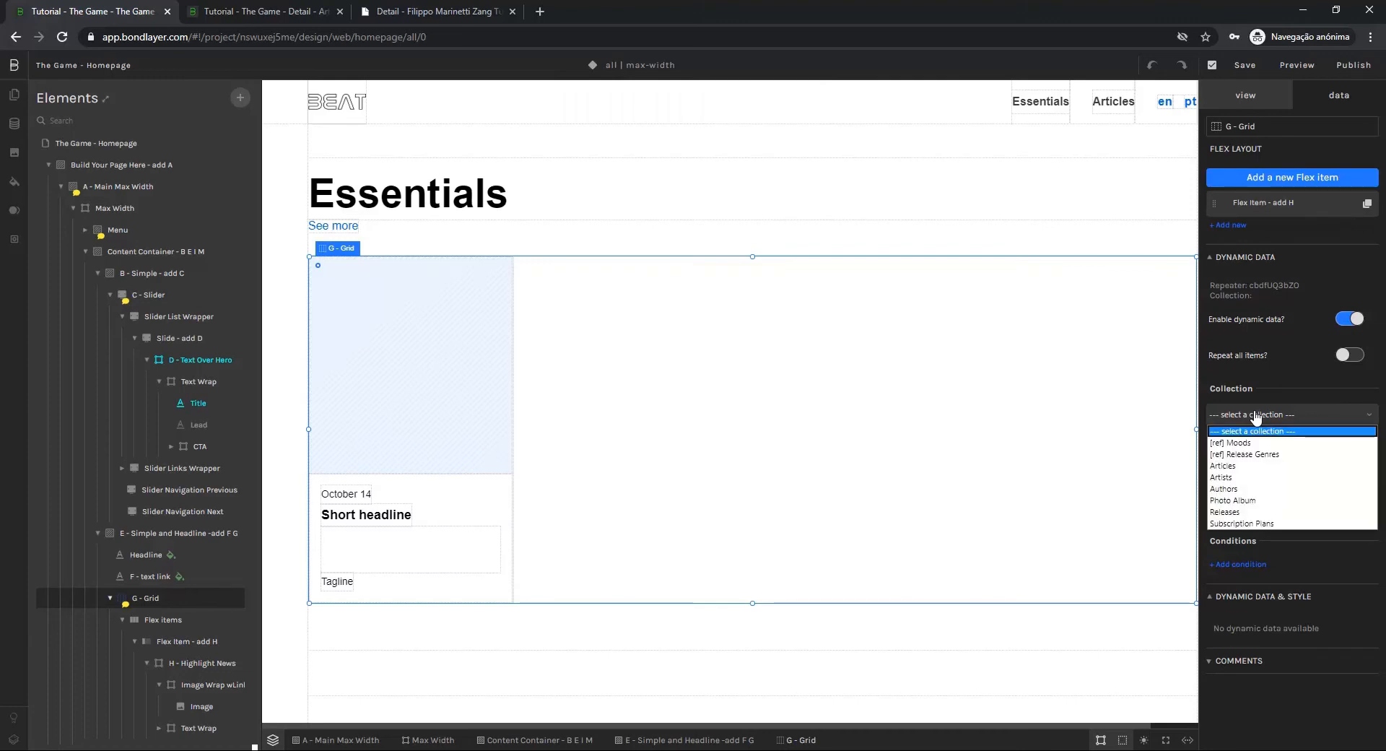
{"action": "left_click", "coordinate": [1235, 511]}
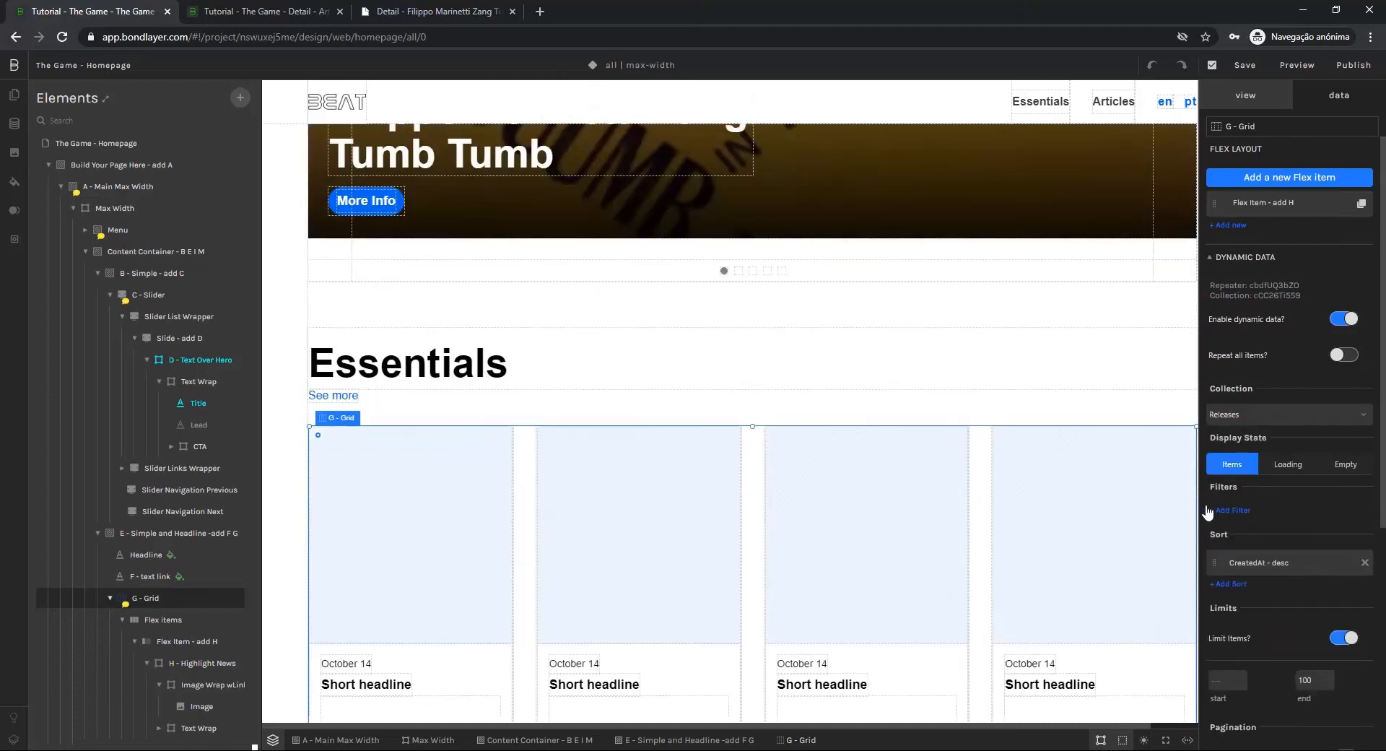
Look over the repeated cards in the Essentials grid and save the homepage
{"action": "scroll", "coordinate": [984, 470], "scroll_direction": "down", "scroll_amount": 3}
{"action": "scroll", "coordinate": [1099, 485], "scroll_direction": "down", "scroll_amount": 4}
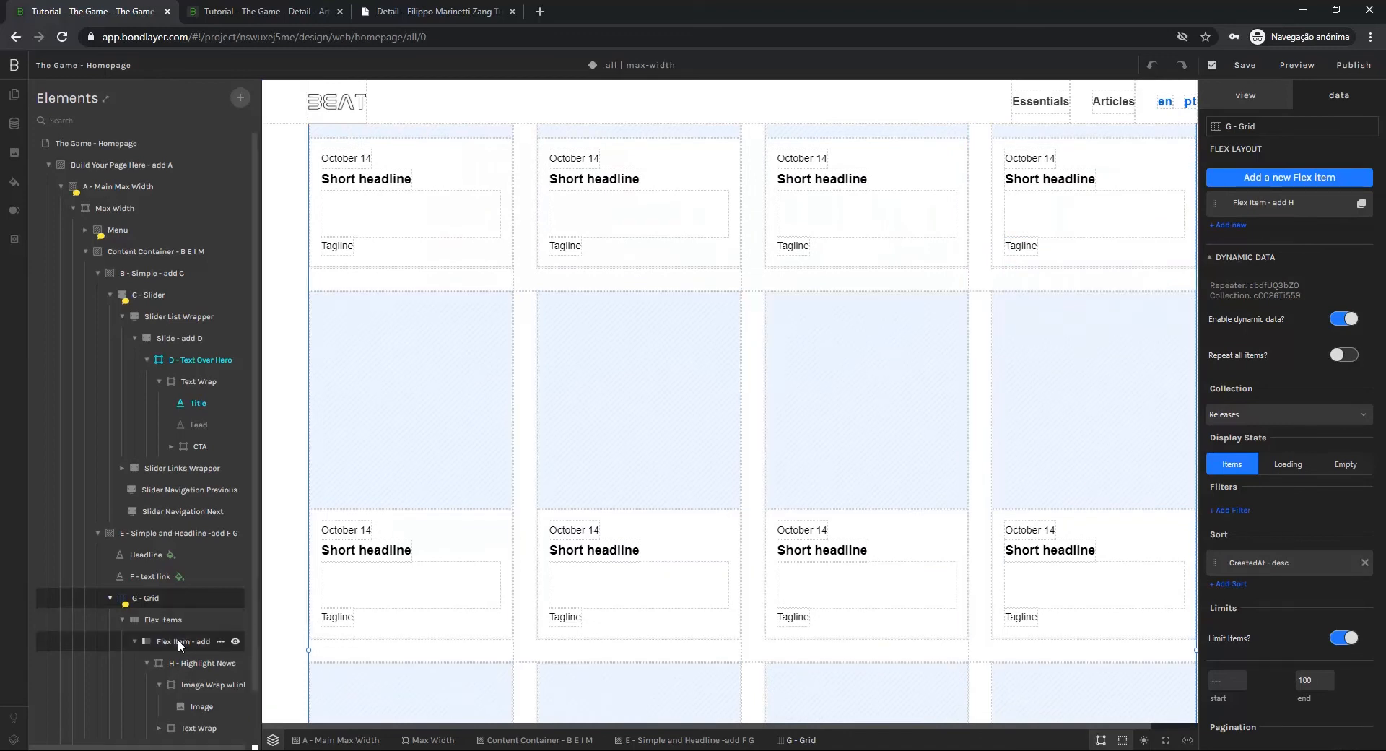
{"action": "scroll", "coordinate": [568, 520], "scroll_direction": "up", "scroll_amount": 1}
{"action": "scroll", "coordinate": [568, 521], "scroll_direction": "up", "scroll_amount": 4}
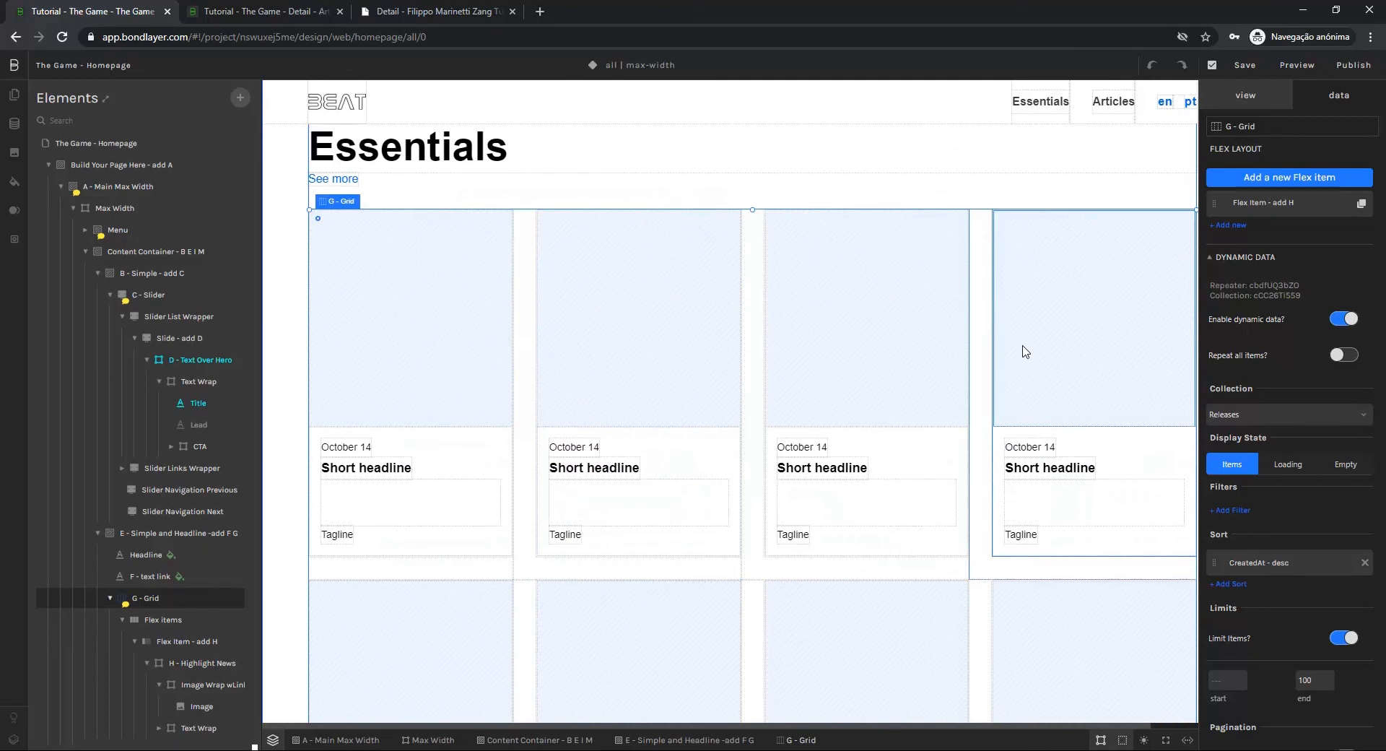
{"action": "key", "text": "ctrl+s"}
Bind the image in the first Essentials grid card to the Releases Cover (image) field
{"action": "left_click", "coordinate": [373, 305]}
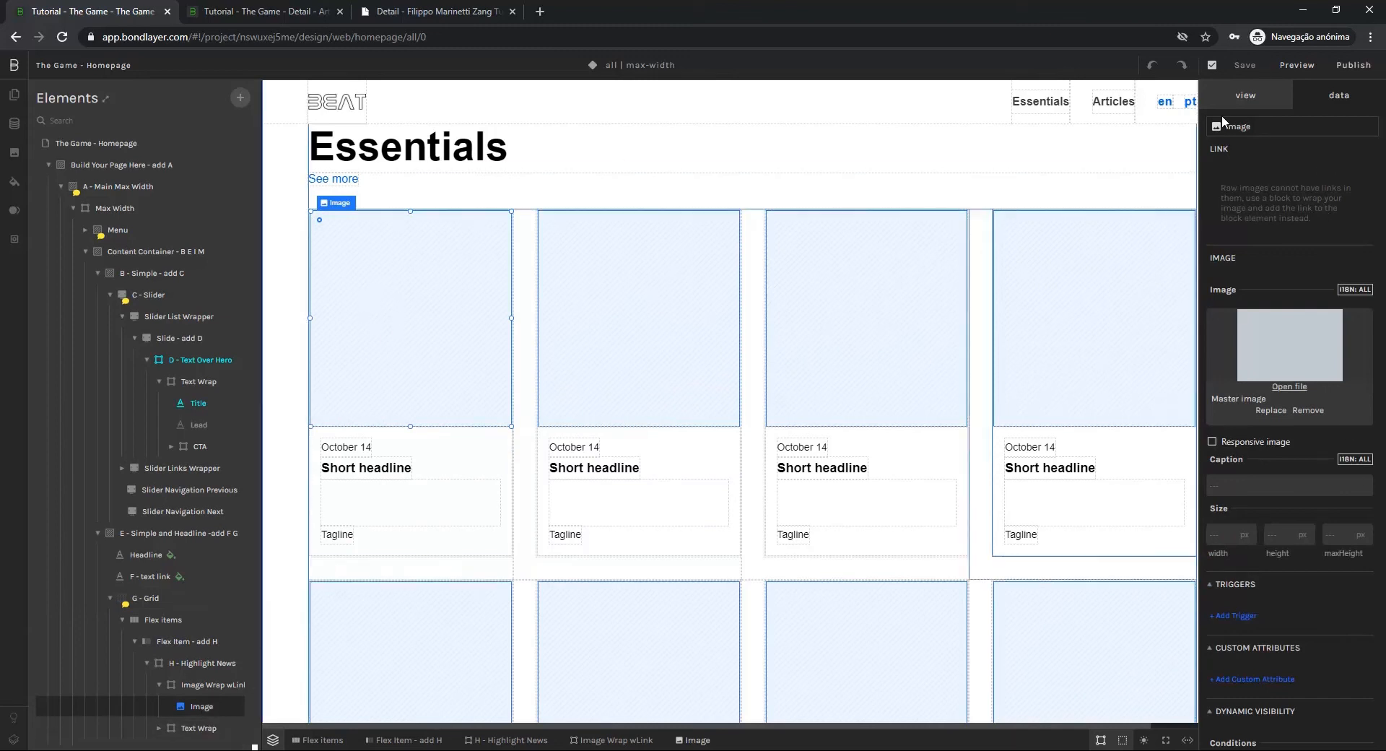
{"action": "scroll", "coordinate": [1281, 523], "scroll_direction": "down", "scroll_amount": 3}
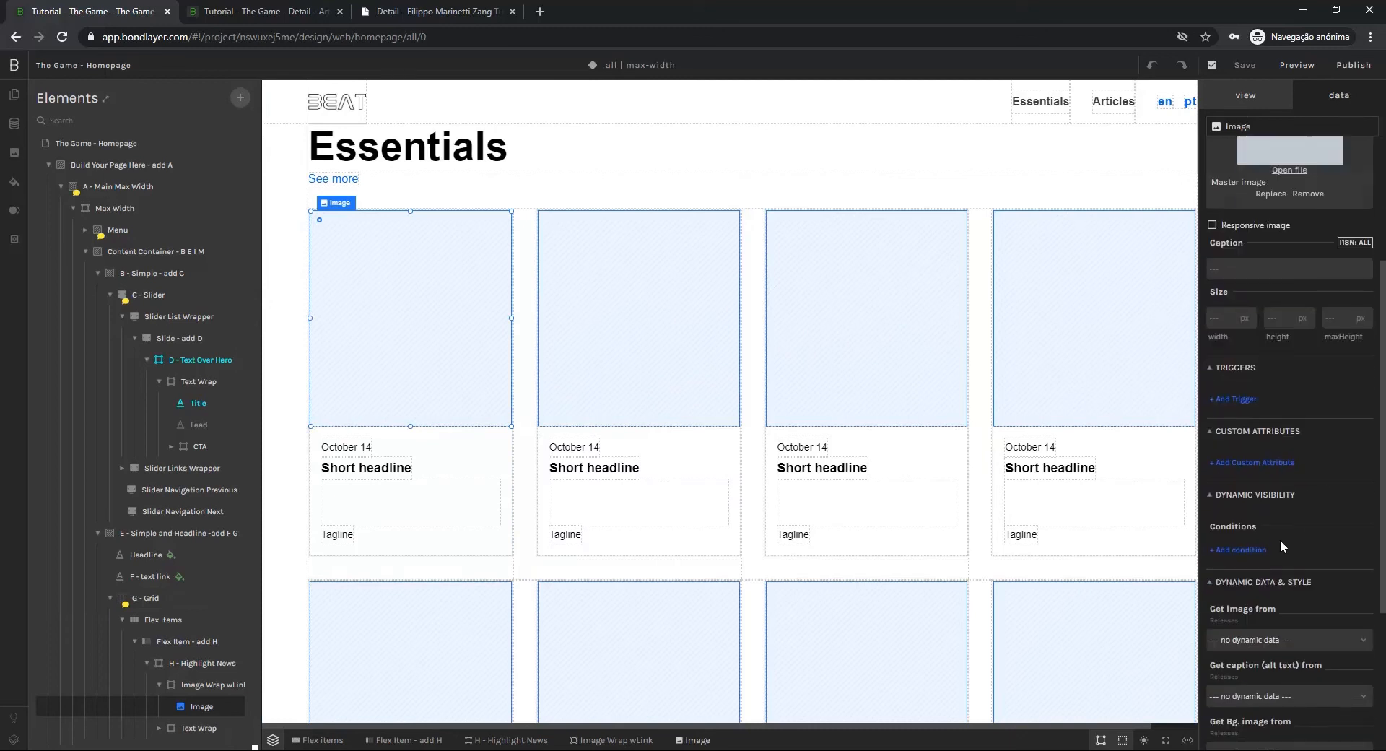
{"action": "scroll", "coordinate": [1333, 590], "scroll_direction": "down", "scroll_amount": 1}
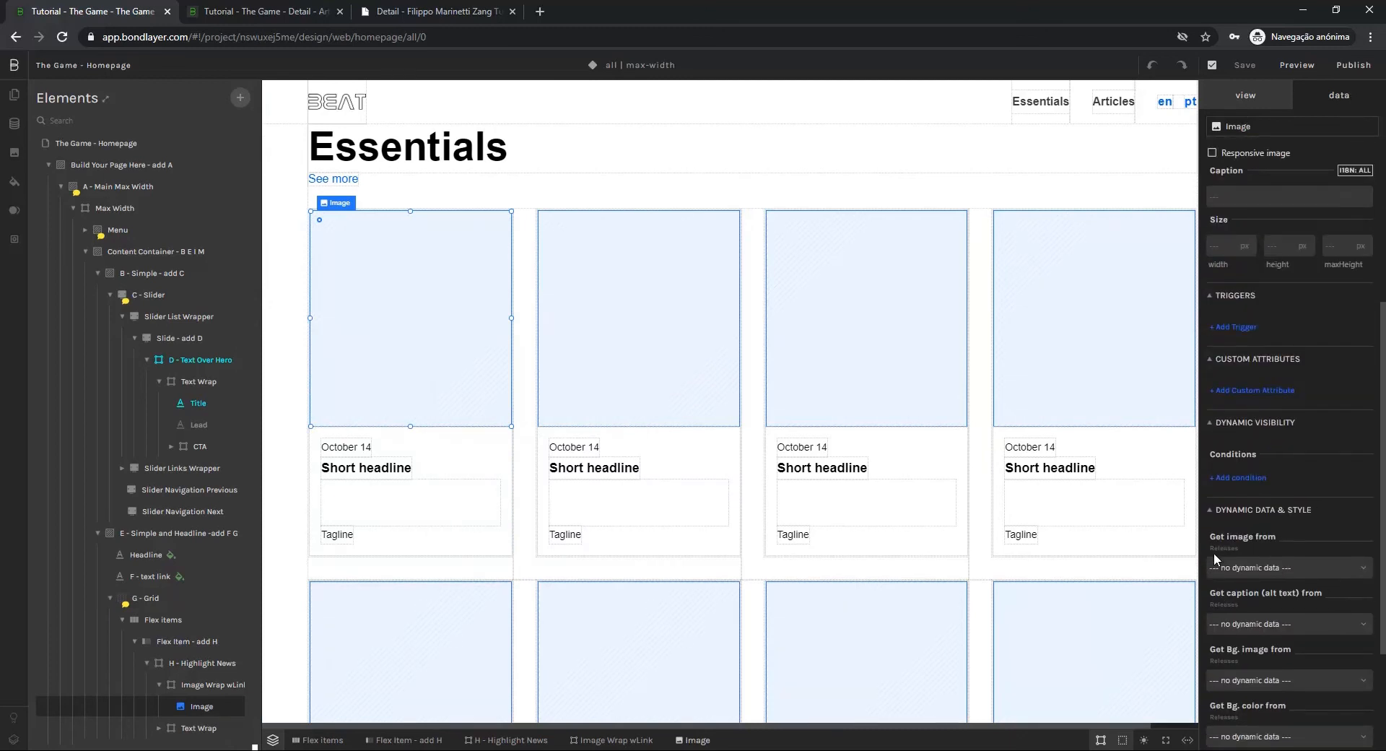
{"action": "left_click", "coordinate": [1227, 568]}
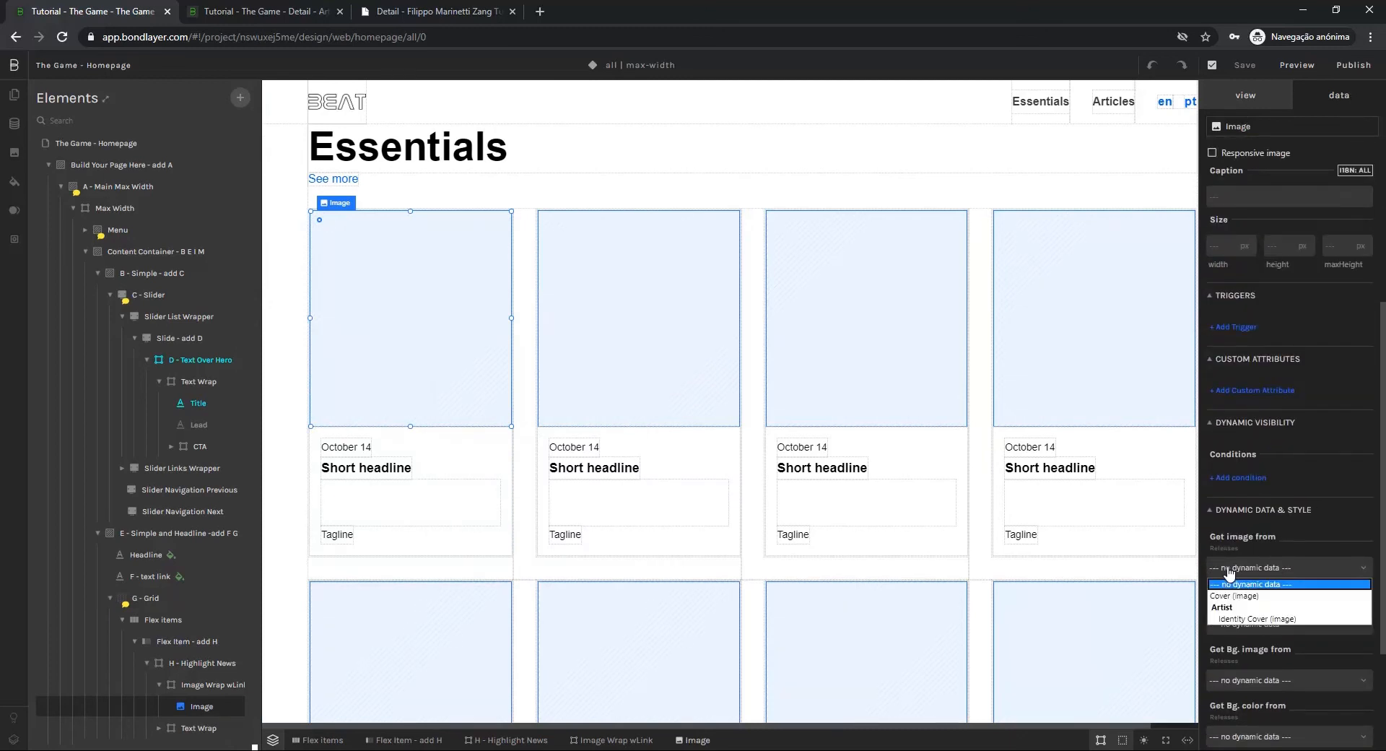
{"action": "left_click", "coordinate": [1259, 597]}
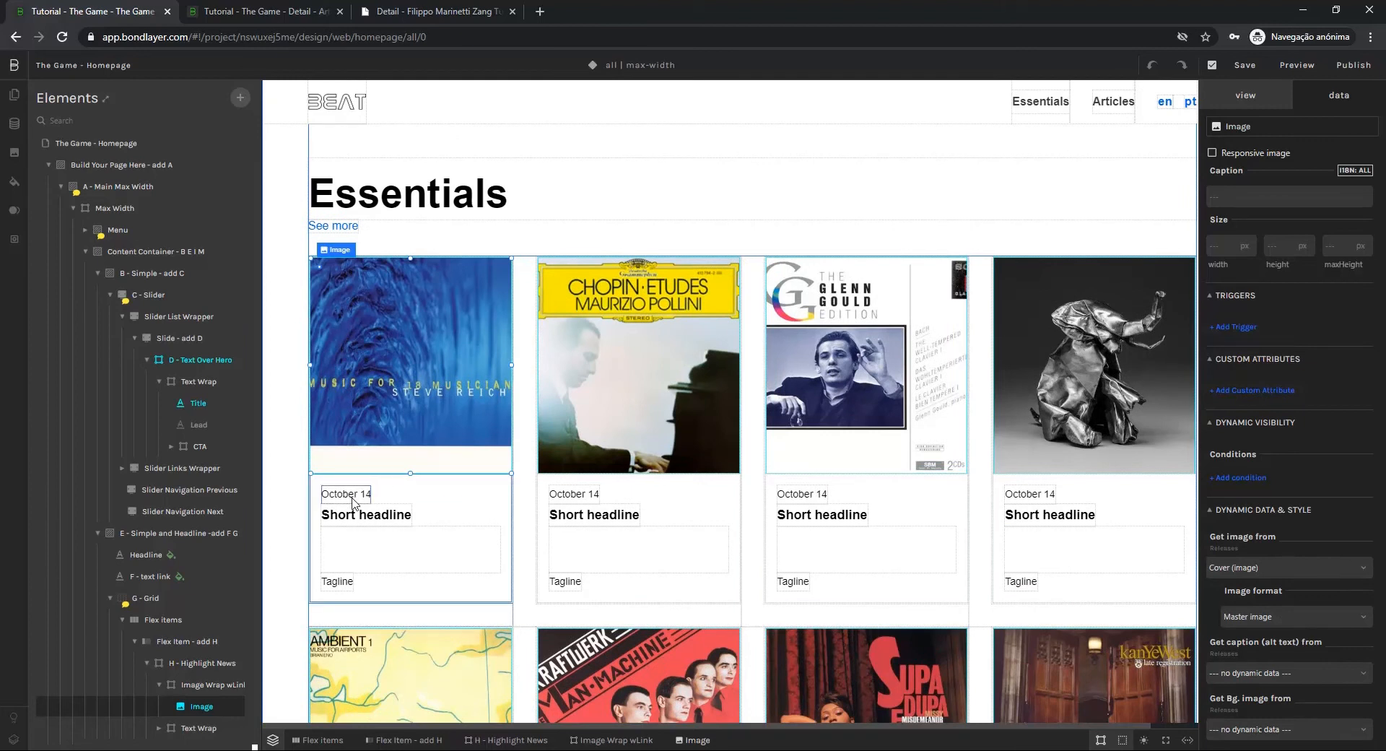
Bind the card's date text to the Releases Release Date (datetime) field, keeping the May 30, 2016 datetime format
{"action": "left_click", "coordinate": [344, 498]}
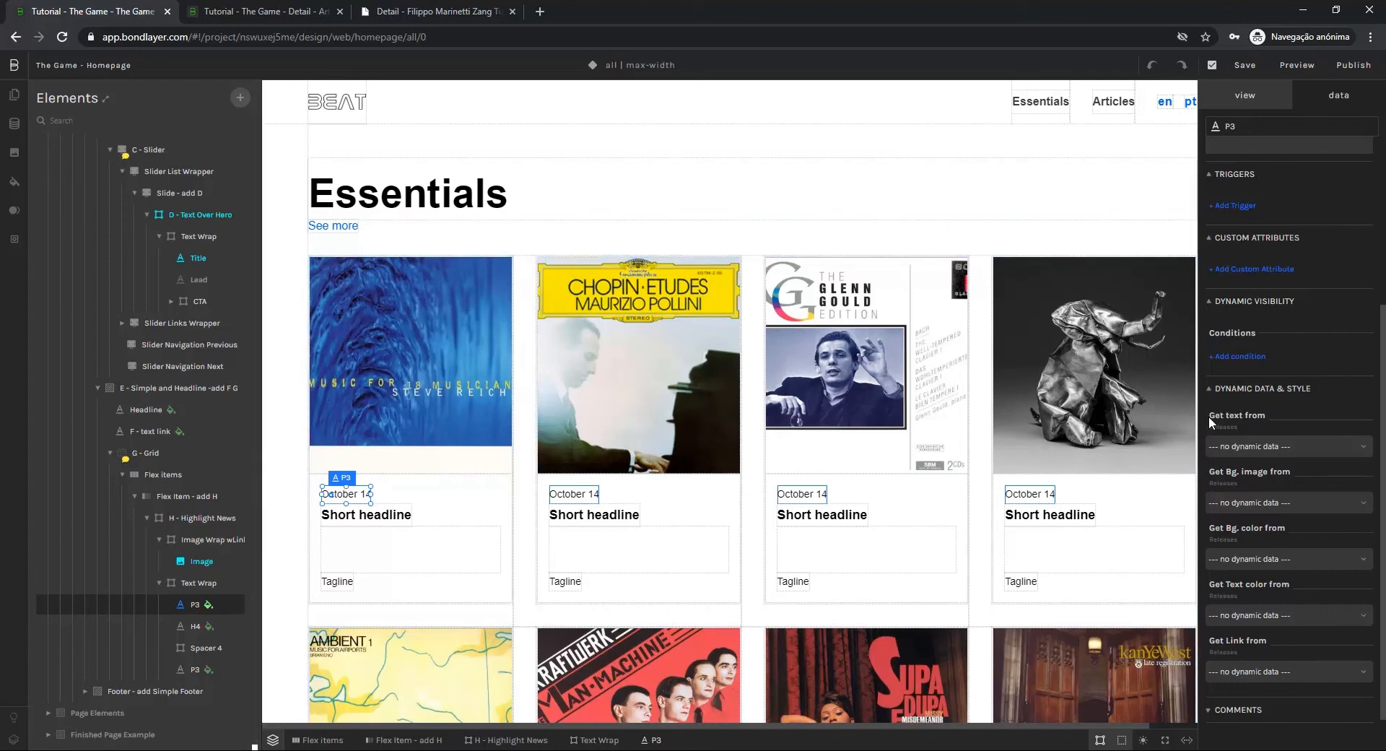
{"action": "left_click", "coordinate": [1245, 447]}
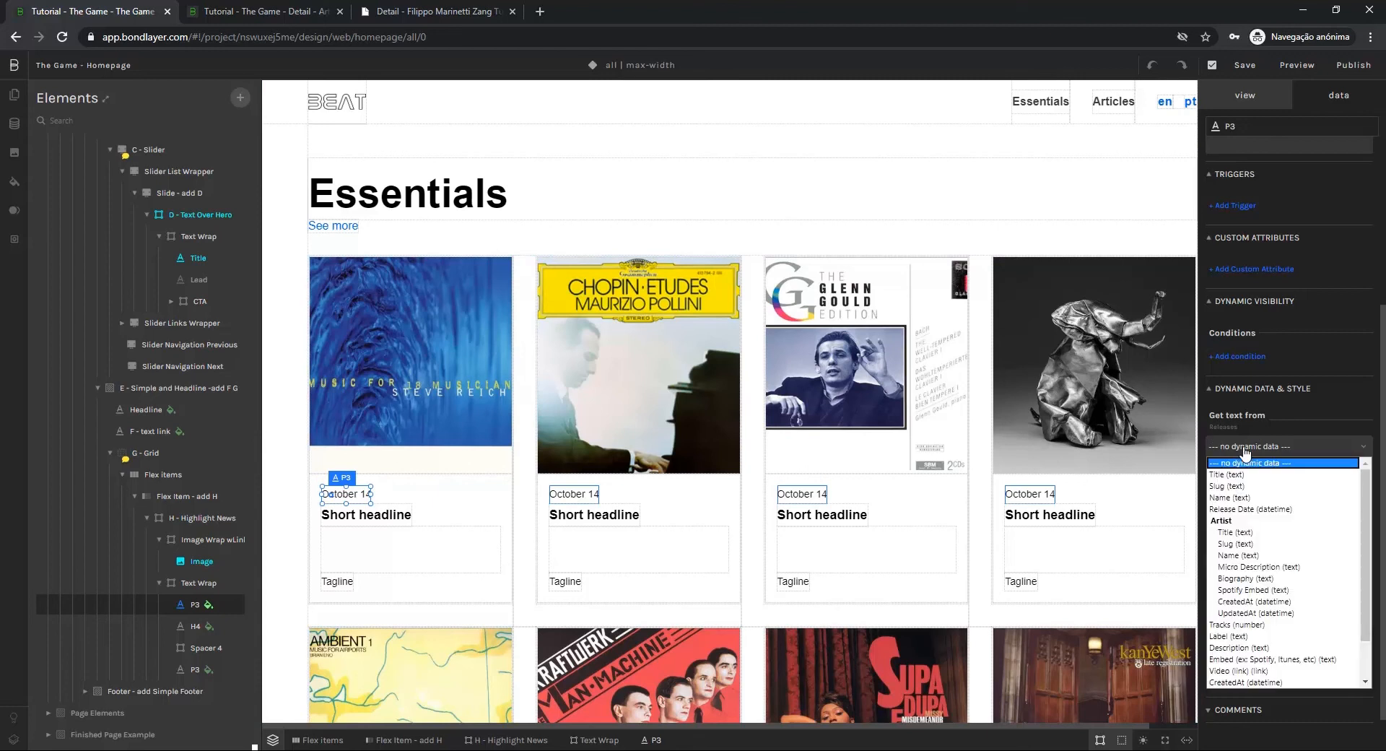
{"action": "left_click", "coordinate": [1236, 510]}
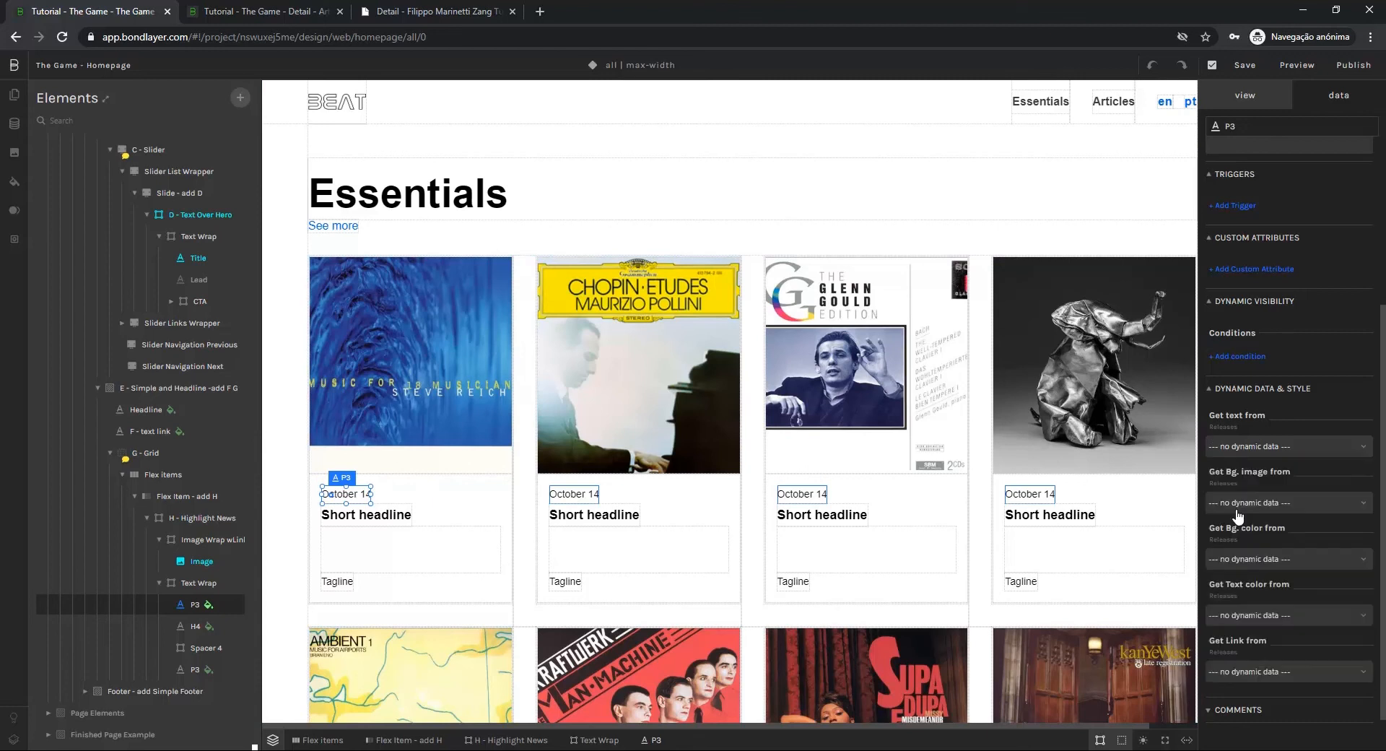
{"action": "left_click", "coordinate": [1251, 497]}
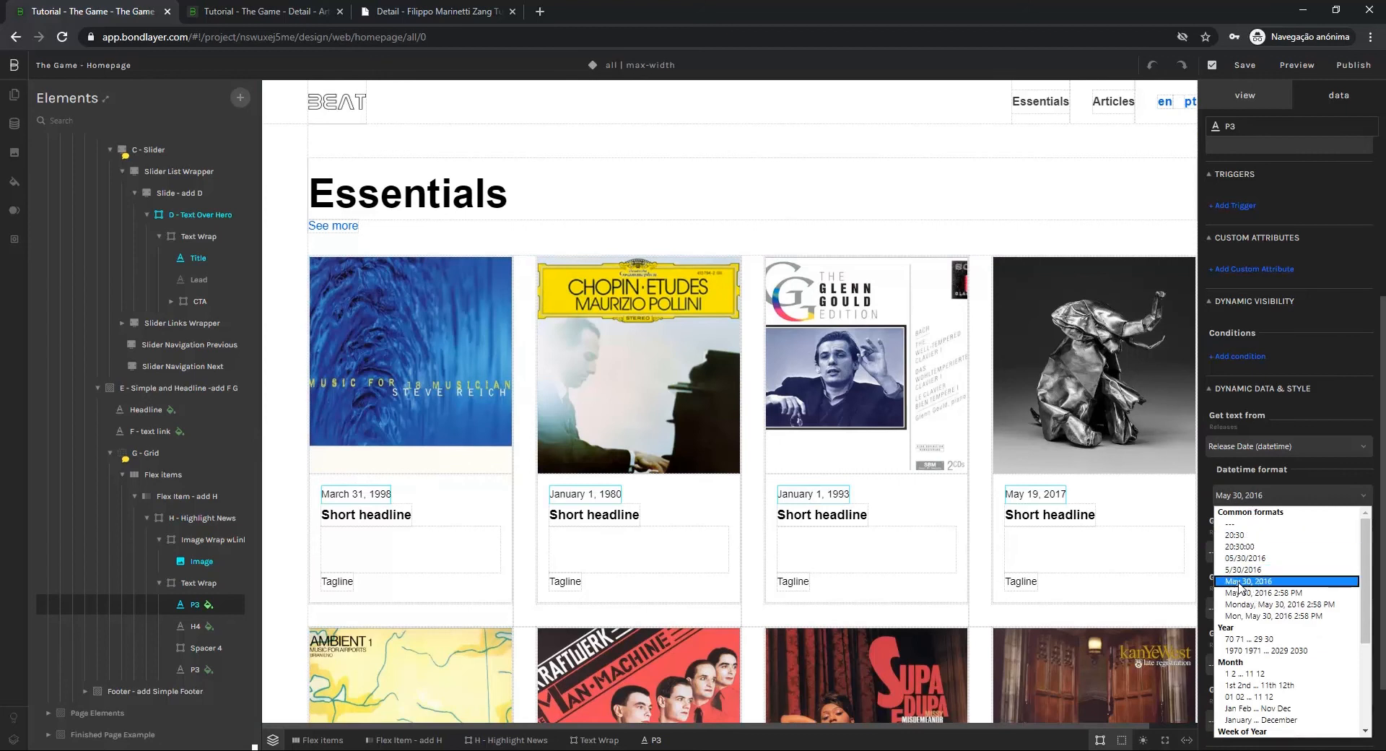
{"action": "left_click", "coordinate": [1271, 468]}
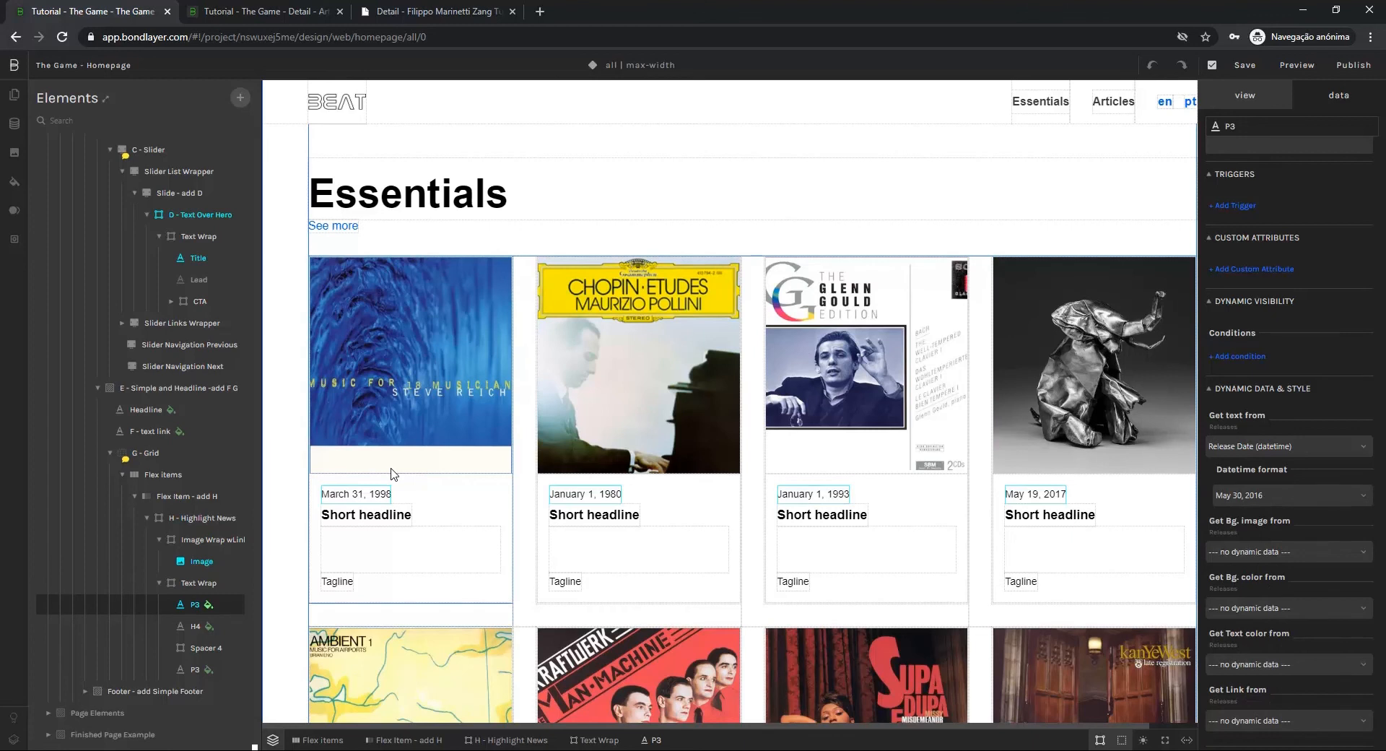
Bind the card's H4 short headline text to the Releases Name (text) field
{"action": "left_click", "coordinate": [348, 520]}
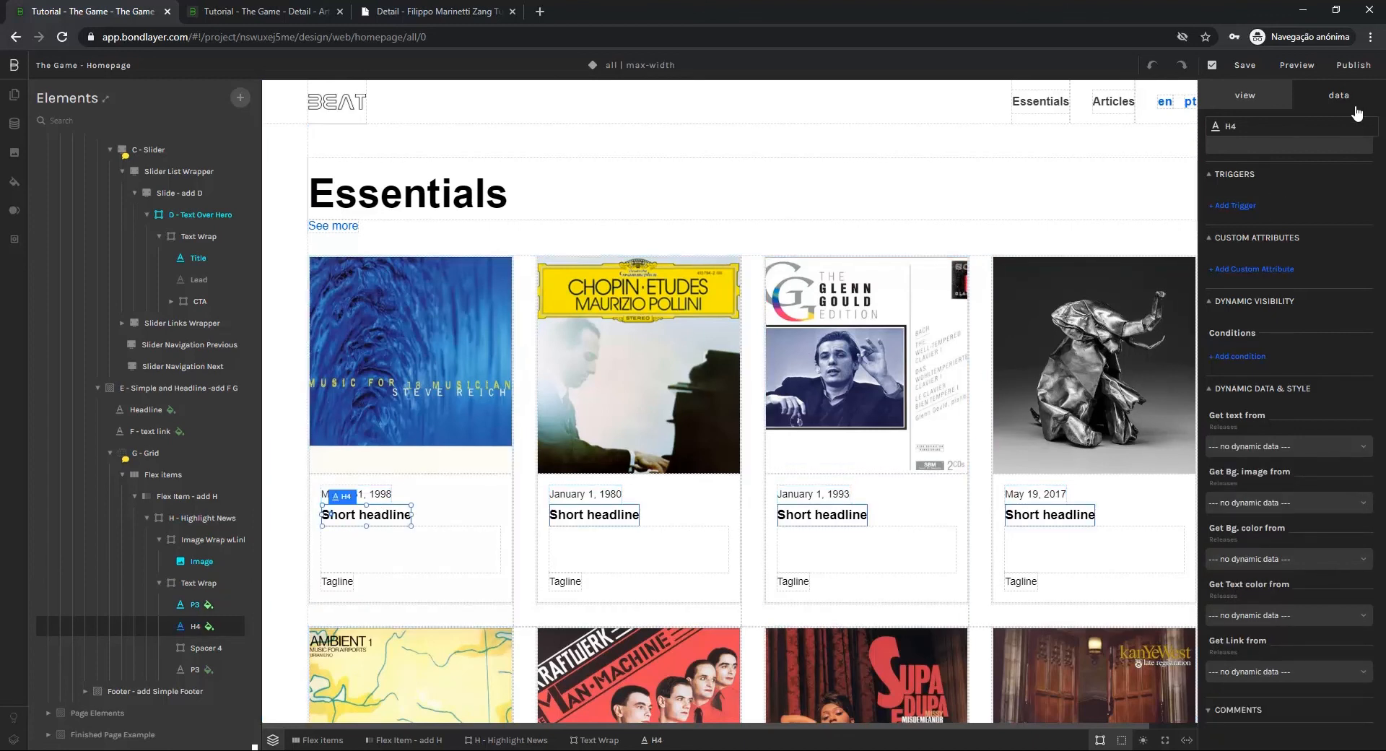
{"action": "left_click", "coordinate": [1251, 448]}
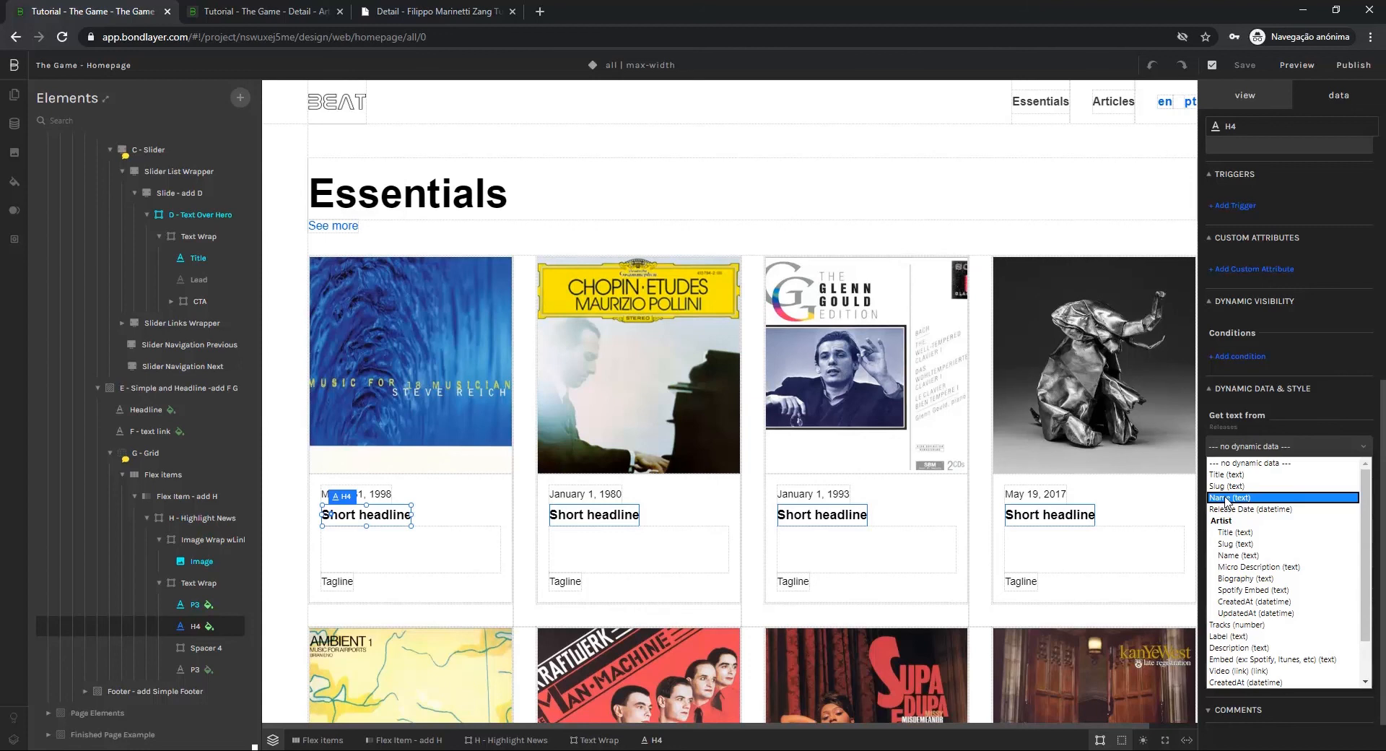
{"action": "left_click", "coordinate": [1229, 498]}
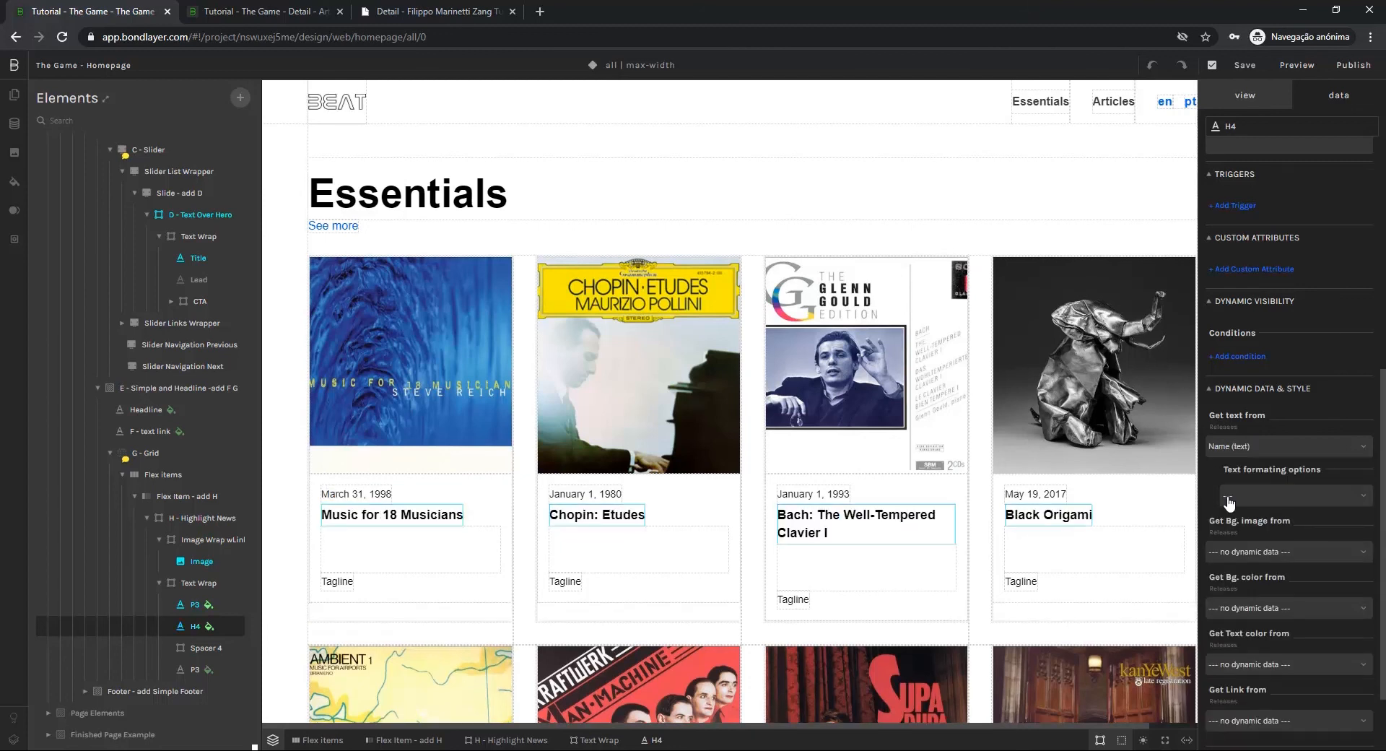
Bind the card's tagline text to the Title (text) field under Artist in the Releases collection
{"action": "left_click", "coordinate": [337, 581]}
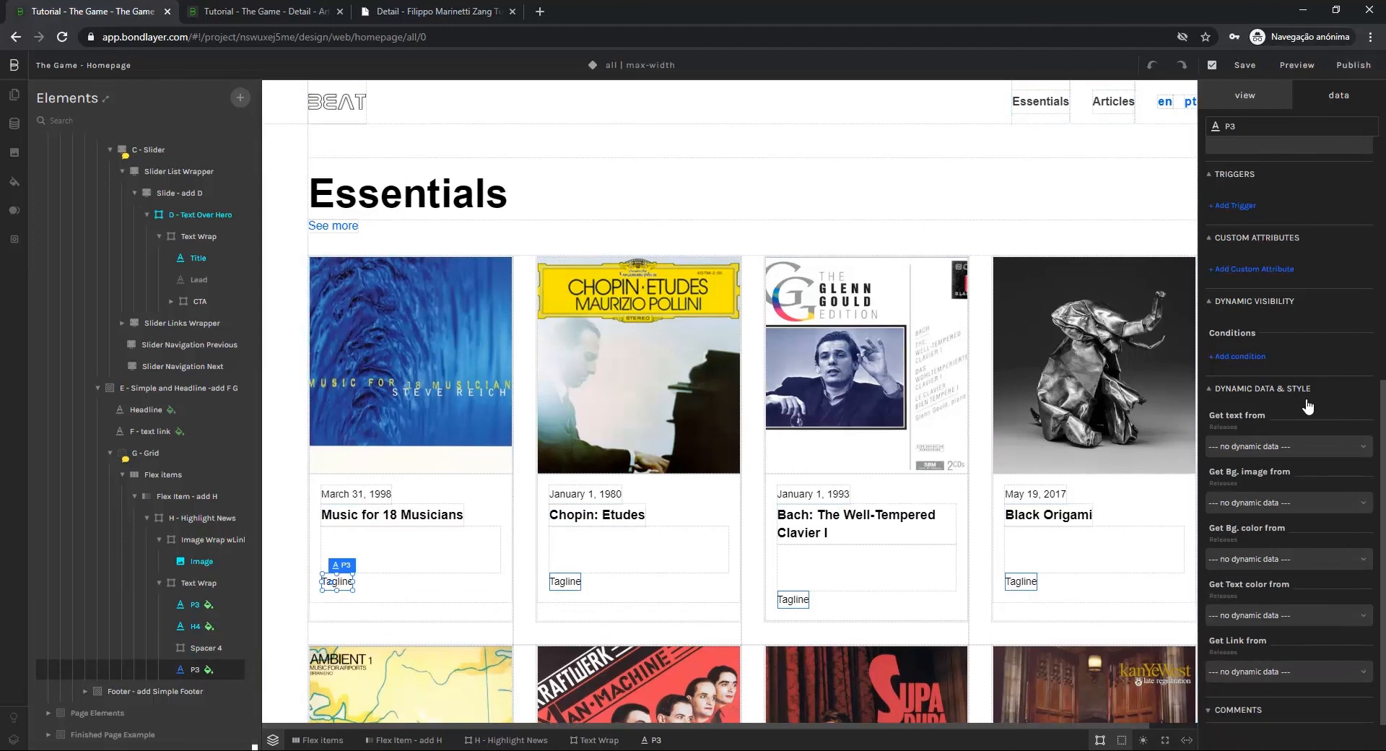
{"action": "left_click", "coordinate": [1233, 447]}
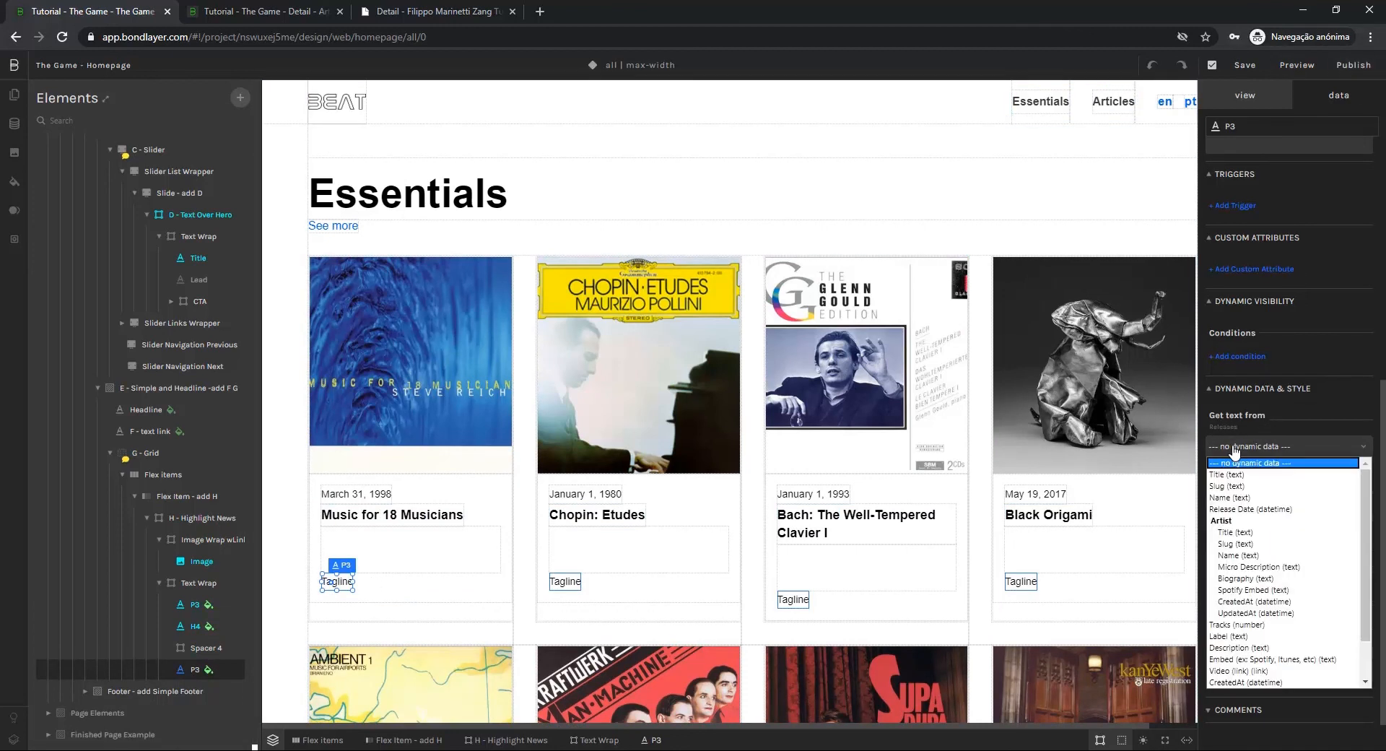
{"action": "left_click", "coordinate": [1233, 533]}
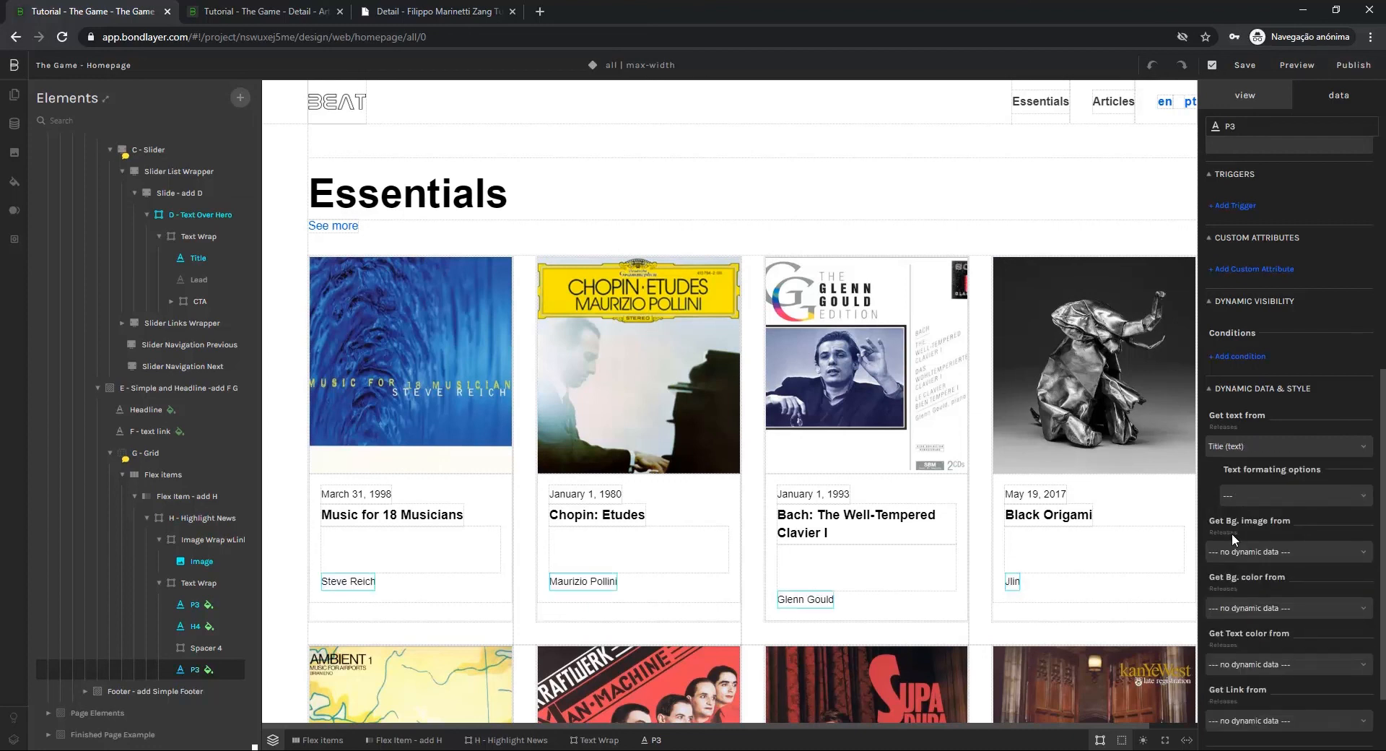
Preview the homepage and examine both the hero slider and the Essentials release cards
{"action": "left_click", "coordinate": [1304, 67]}
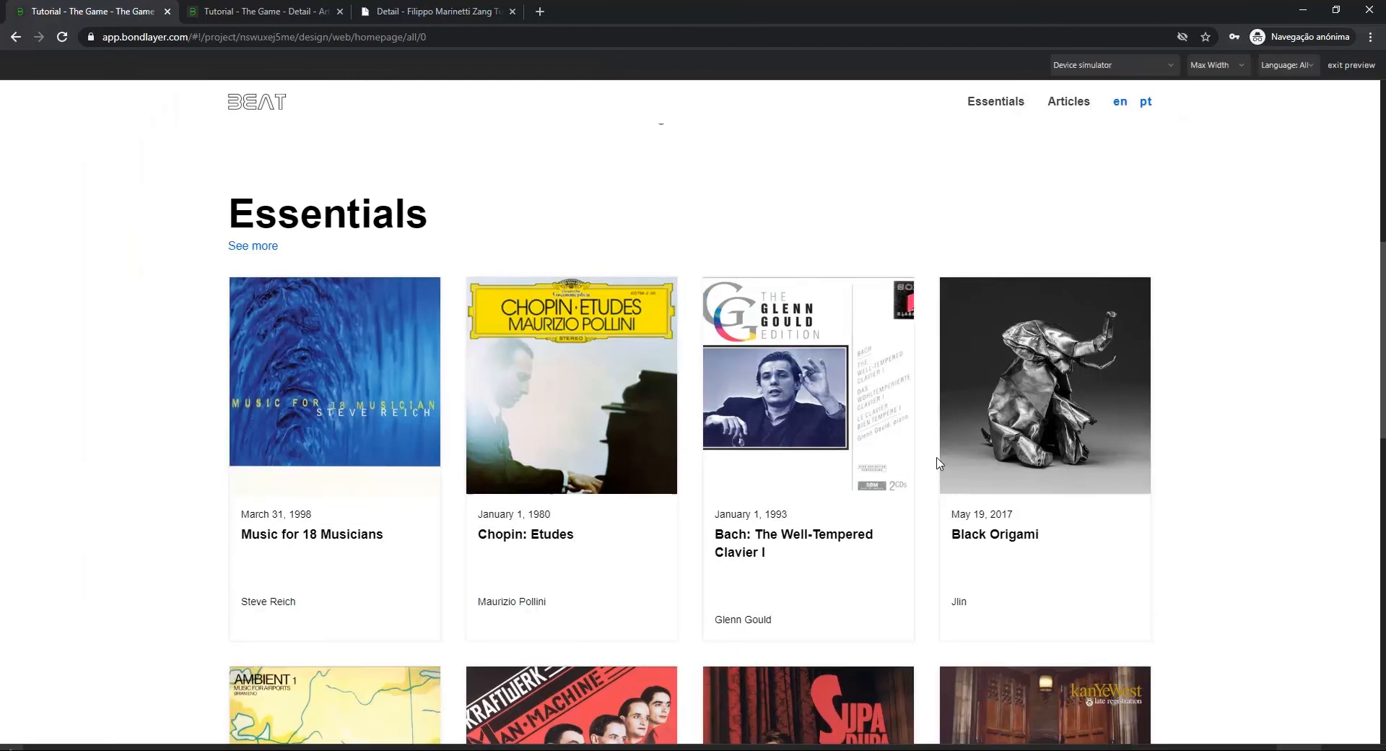
{"action": "scroll", "coordinate": [935, 468], "scroll_direction": "up", "scroll_amount": 8}
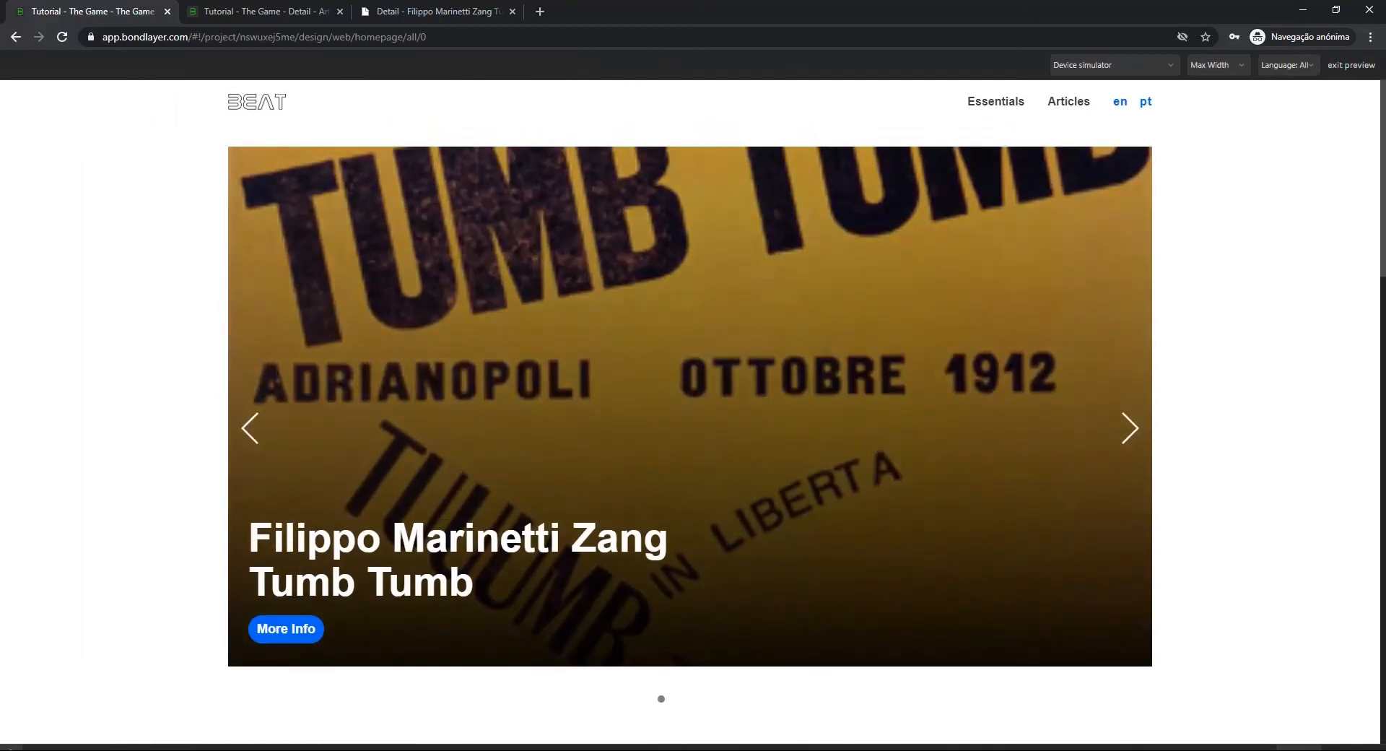
{"action": "scroll", "coordinate": [934, 471], "scroll_direction": "down", "scroll_amount": 7}
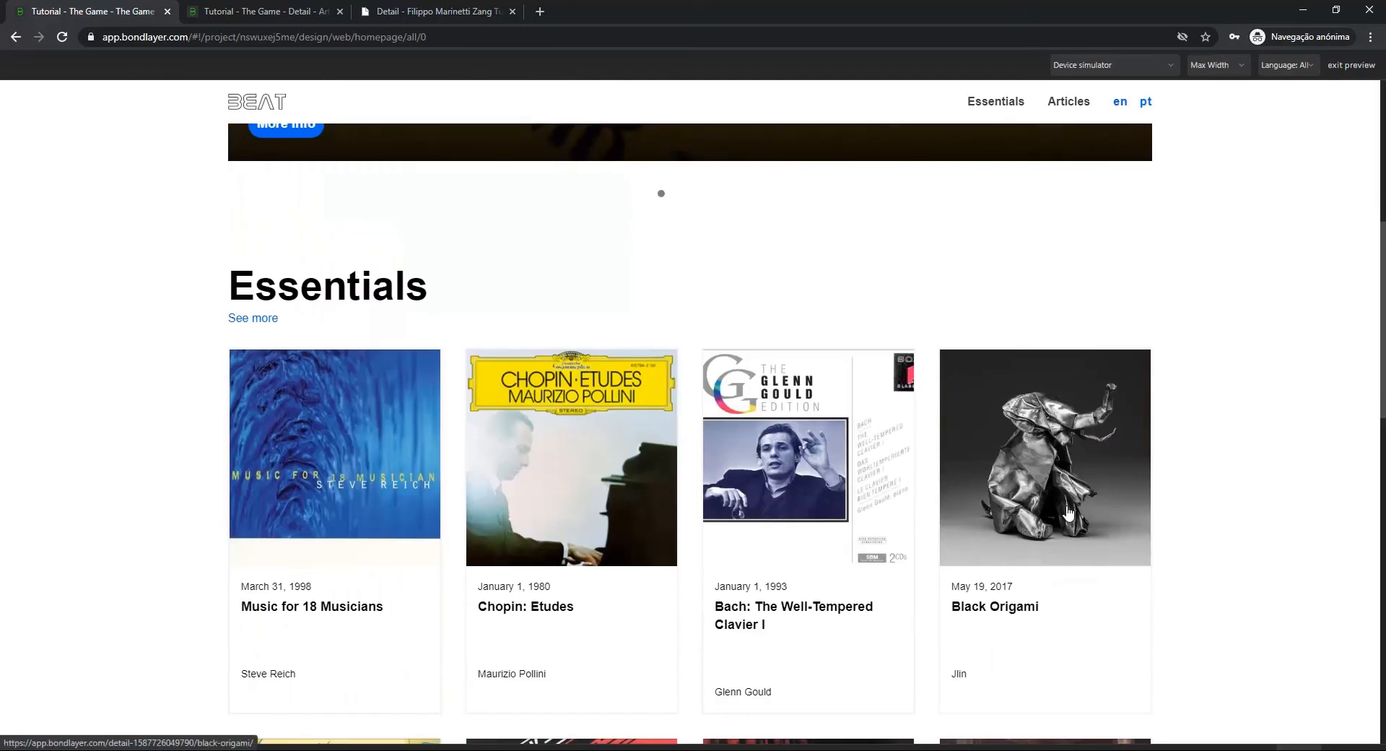
{"action": "scroll", "coordinate": [1206, 538], "scroll_direction": "up", "scroll_amount": 7}
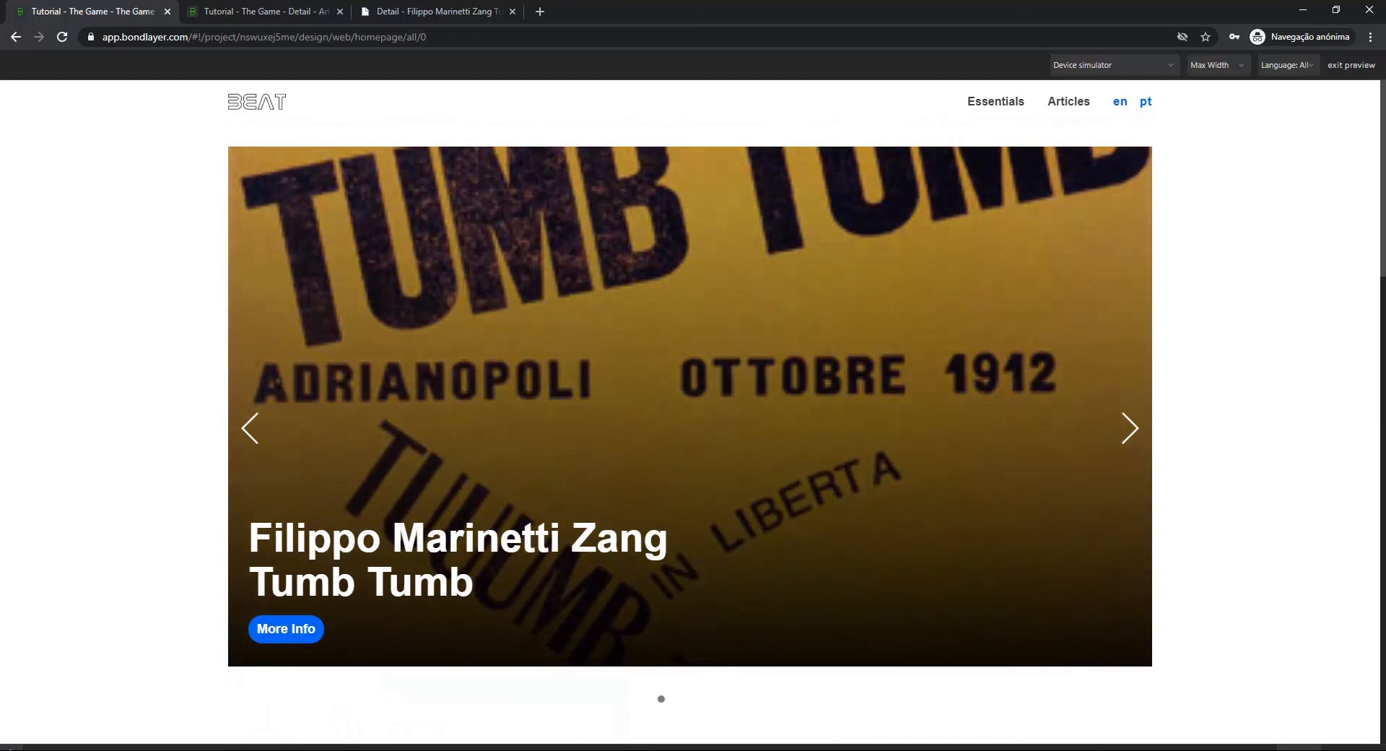
{"action": "scroll", "coordinate": [690, 411], "scroll_direction": "down", "scroll_amount": 1}
{"action": "scroll", "coordinate": [689, 412], "scroll_direction": "up", "scroll_amount": 1}
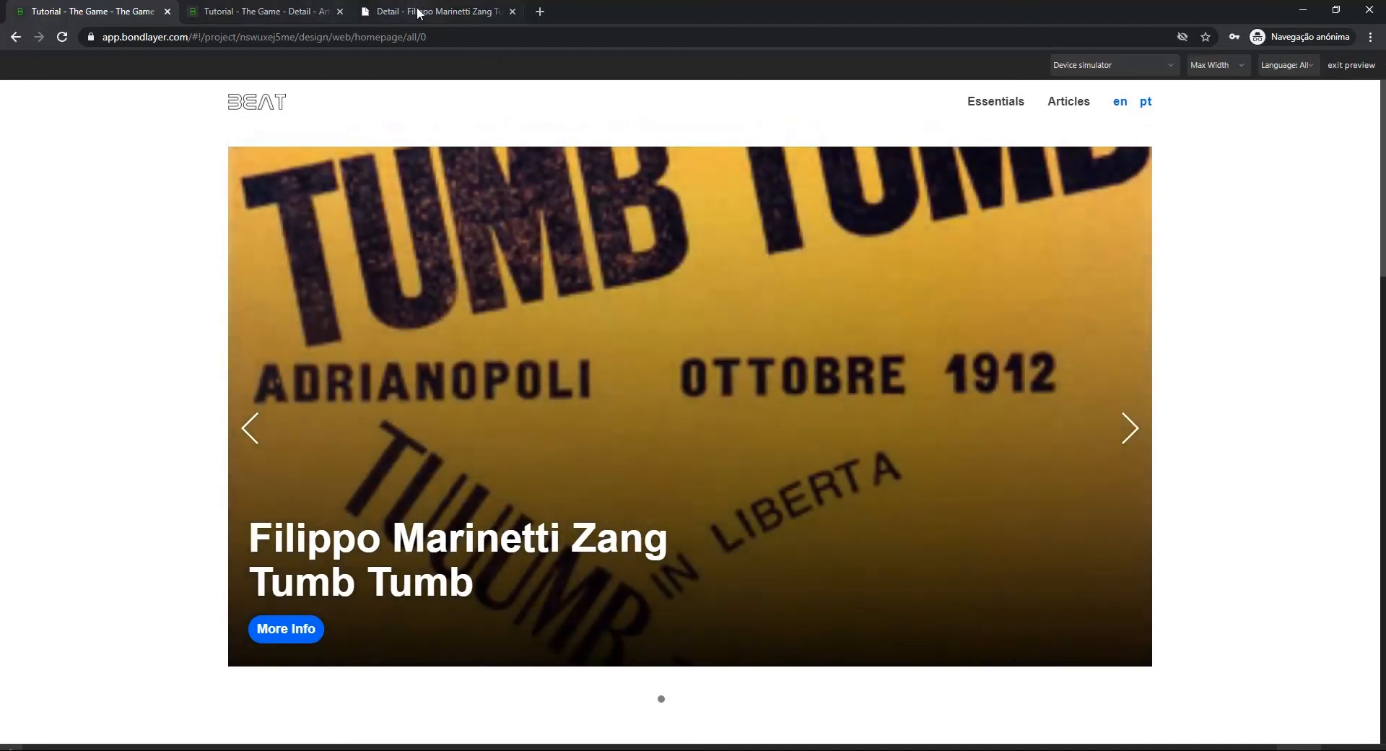
View the published Filippo Marinetti Zang Tumb Tumb article page from start to end, and return to the homepage preview
{"action": "left_click", "coordinate": [430, 11]}
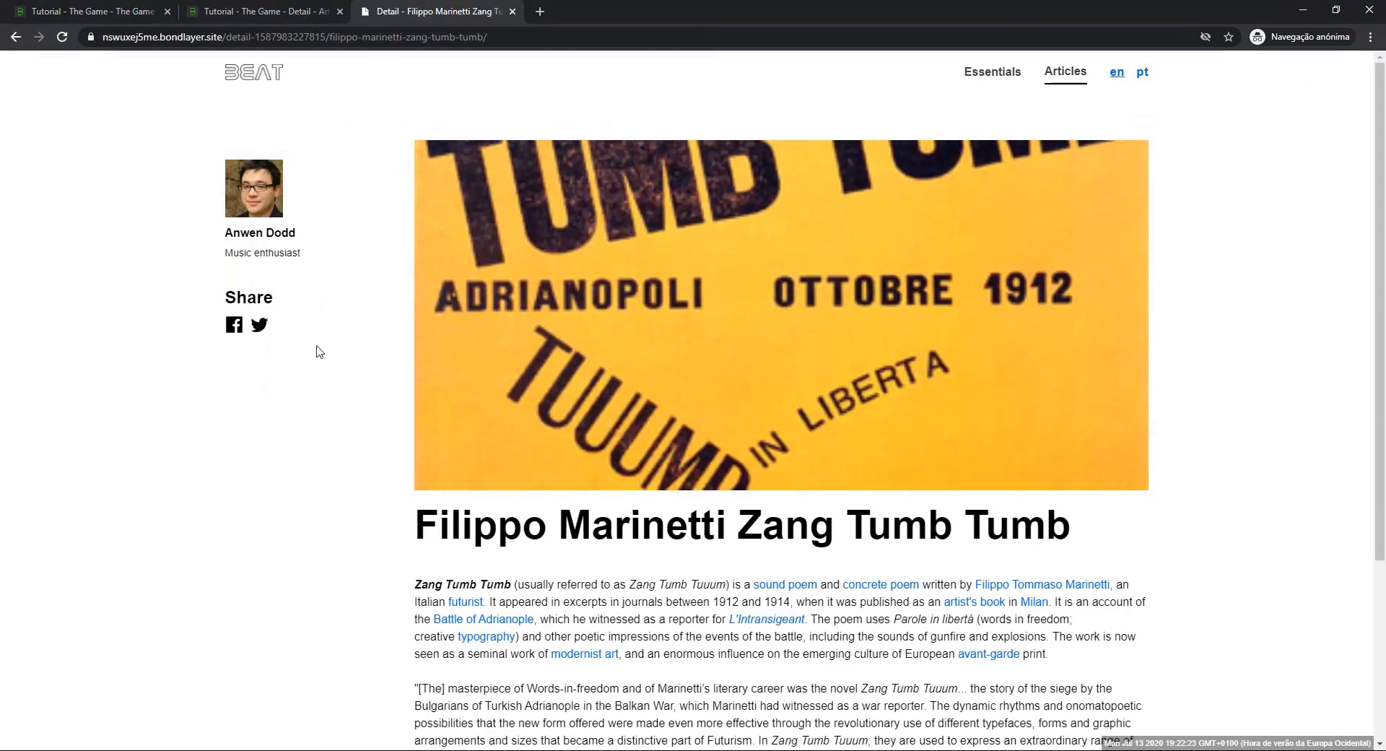
{"action": "scroll", "coordinate": [1003, 379], "scroll_direction": "down", "scroll_amount": 5}
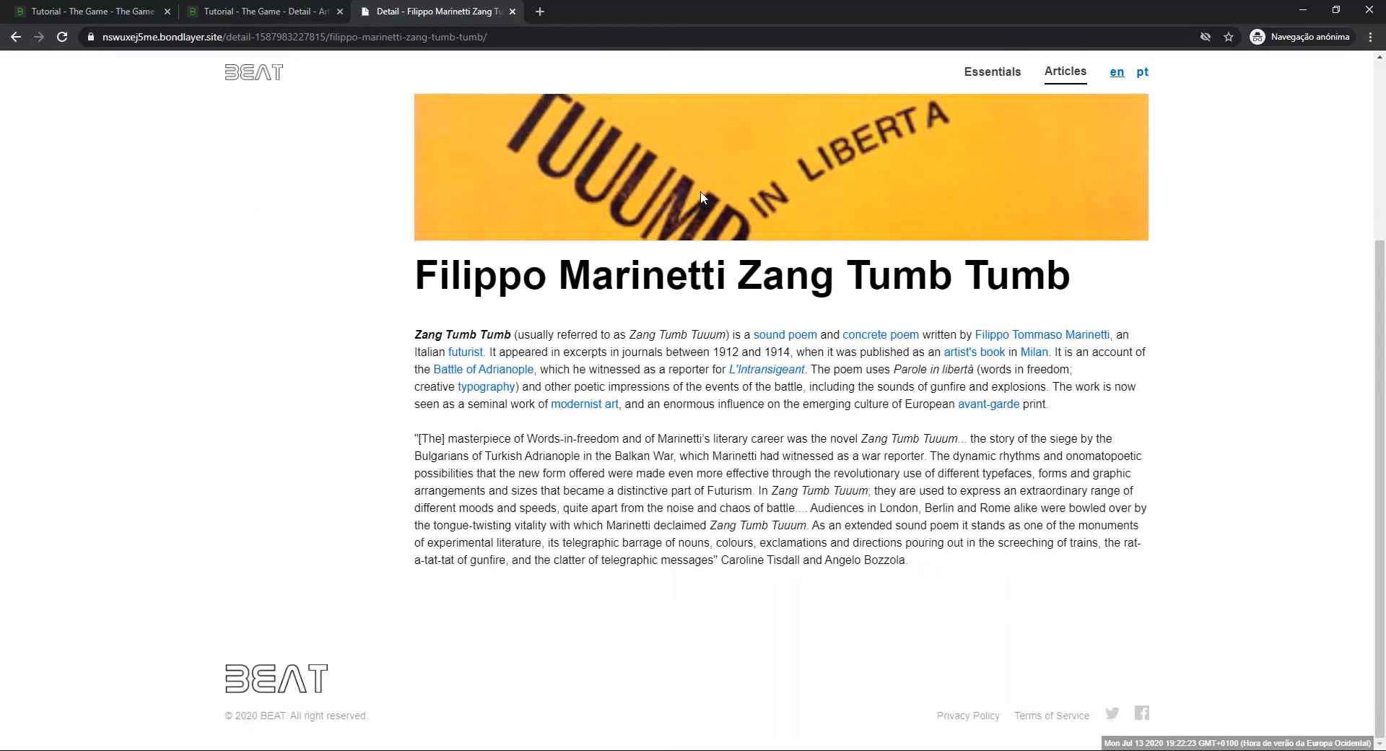
{"action": "scroll", "coordinate": [700, 197], "scroll_direction": "up", "scroll_amount": 5}
{"action": "left_click", "coordinate": [94, 11]}
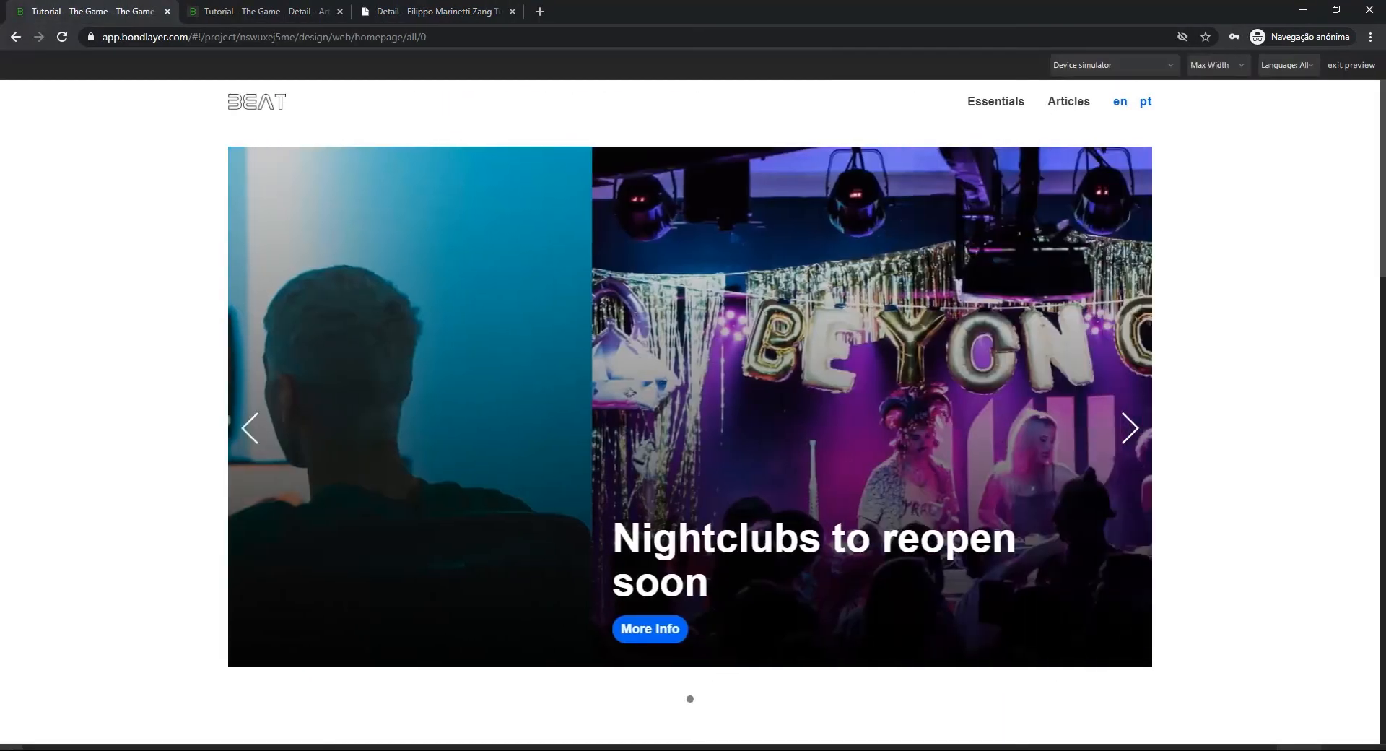
{"action": "scroll", "coordinate": [690, 412], "scroll_direction": "down", "scroll_amount": 7}
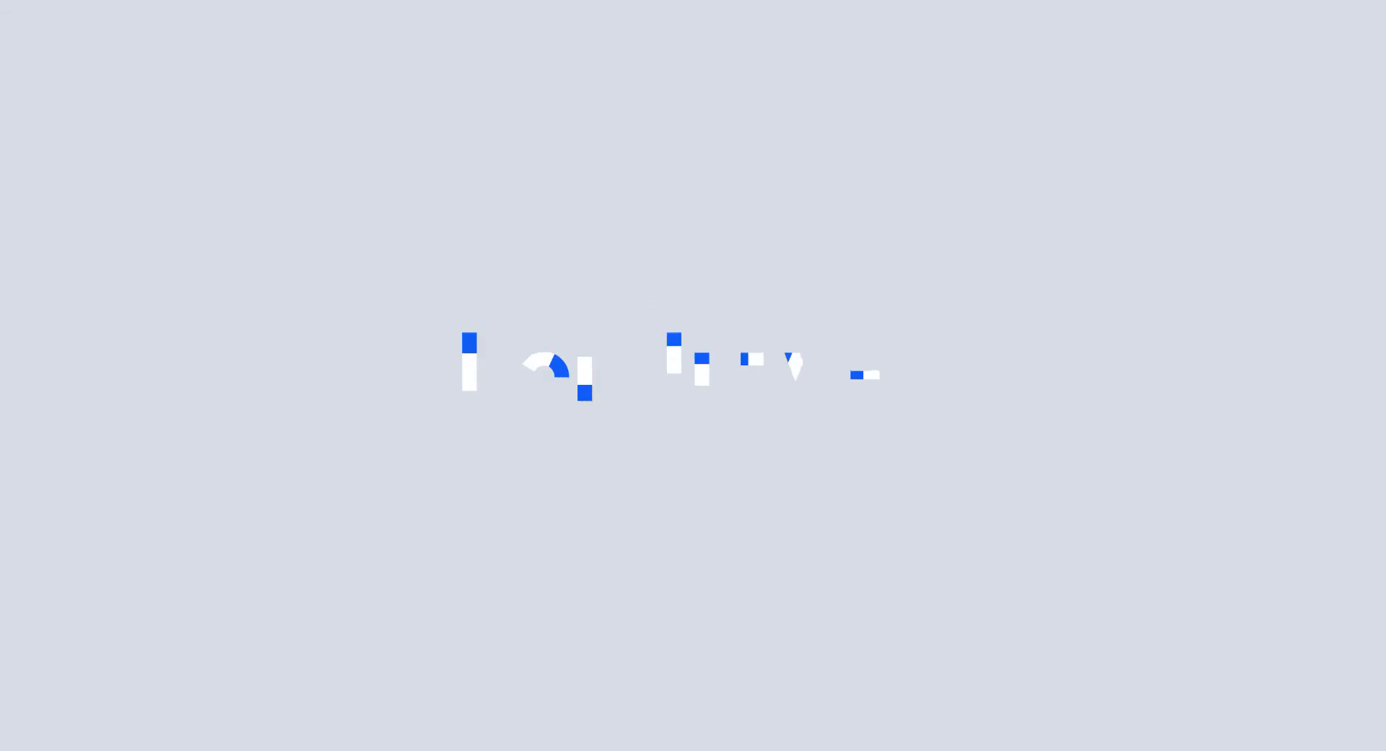